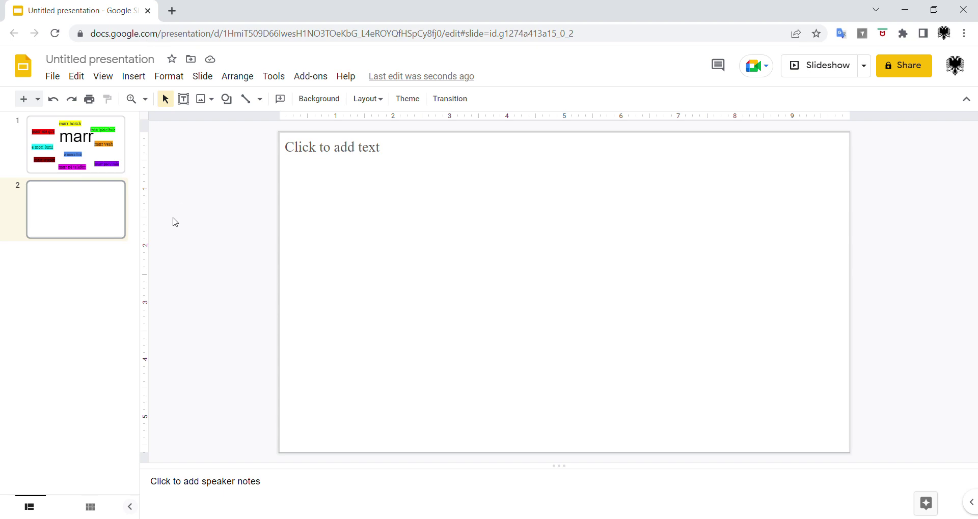
- Type marr's present forms 'marr, merr, merr, marrim, merrni, marrin' in the slide 2 text box
left_click(408, 181)
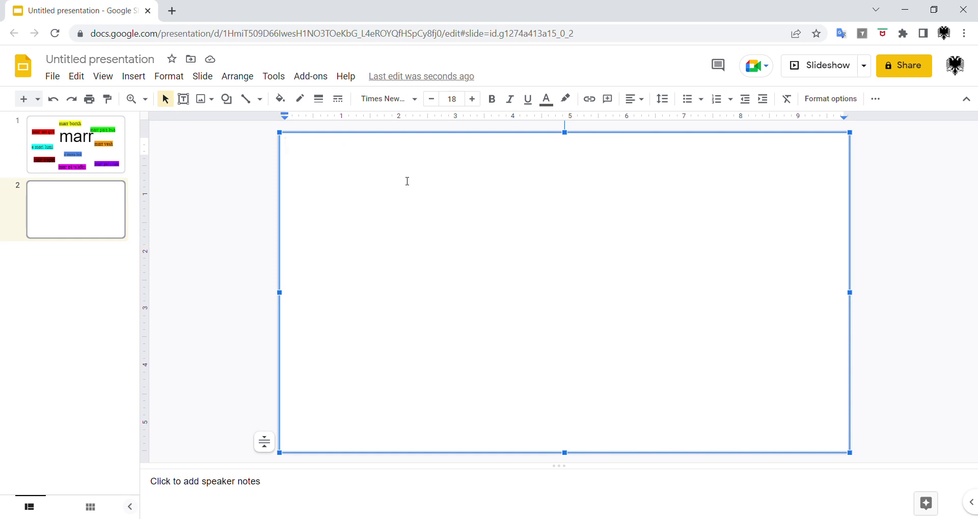
type("marr.")
key("BackSpace")
type(",")
type("merr, me")
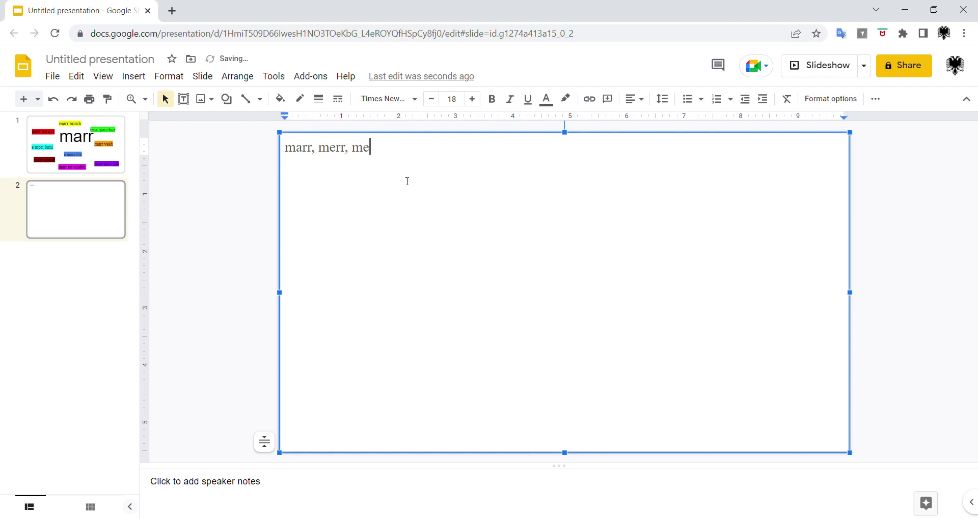
type("rr, marrim, merrni, ")
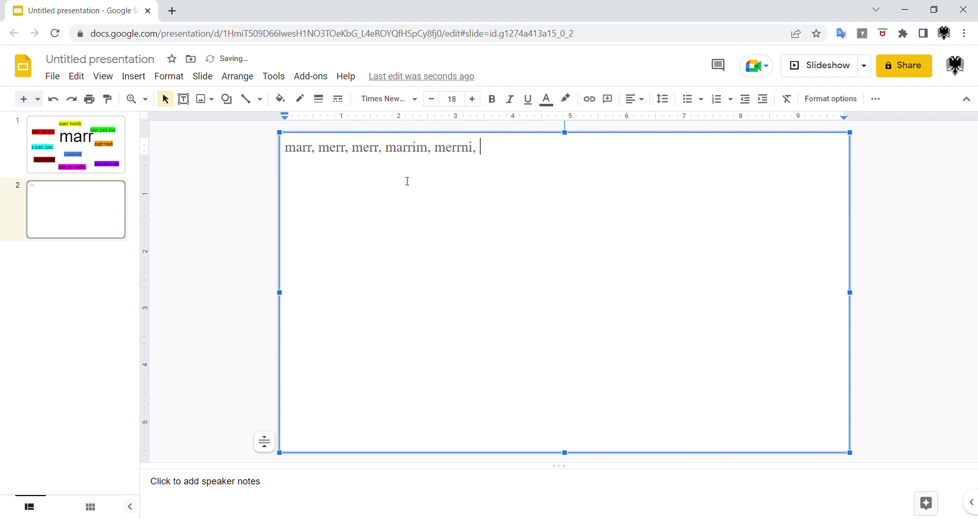
type("marrin")
- Add the past forms 'mora, more, mori, morëm, morët' and 'kam marrë' on new lines
key("Return")
type("mor")
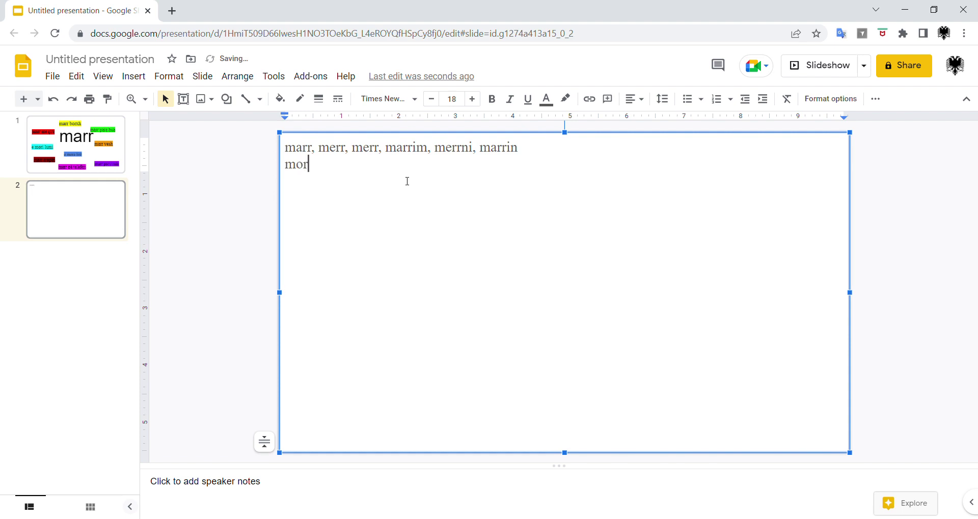
type("a, more, mori, morëm, mo")
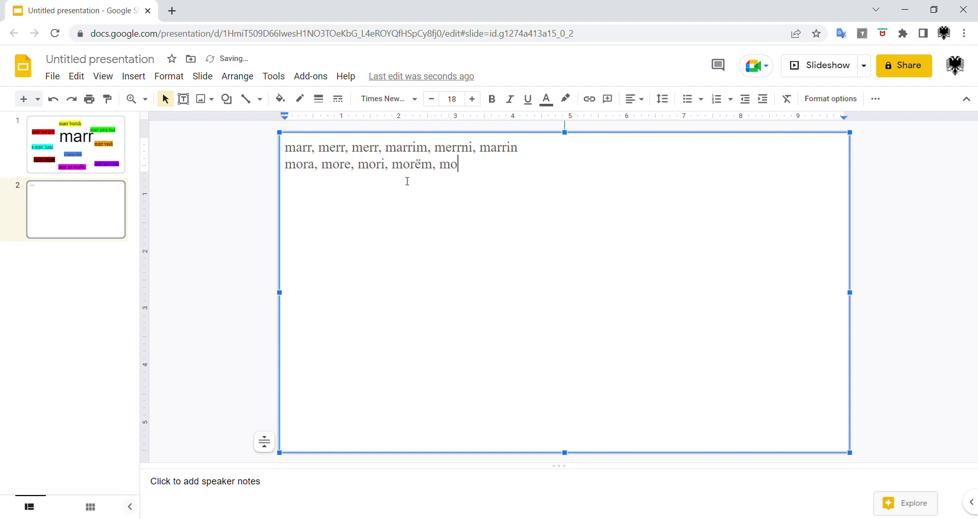
type("rët")
key("Return")
type("kam mna")
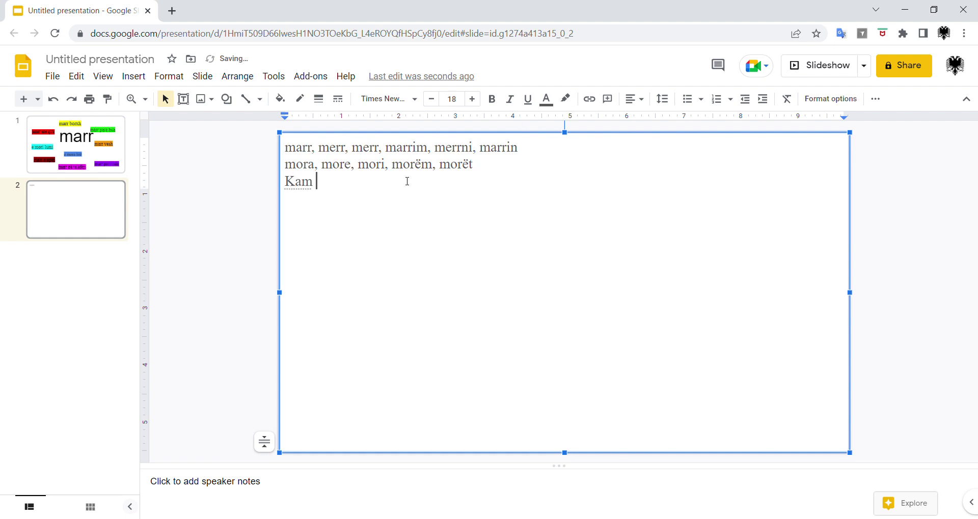
key("BackSpace")
key("BackSpace")
type("arrë")
key("Return")
key("Return")
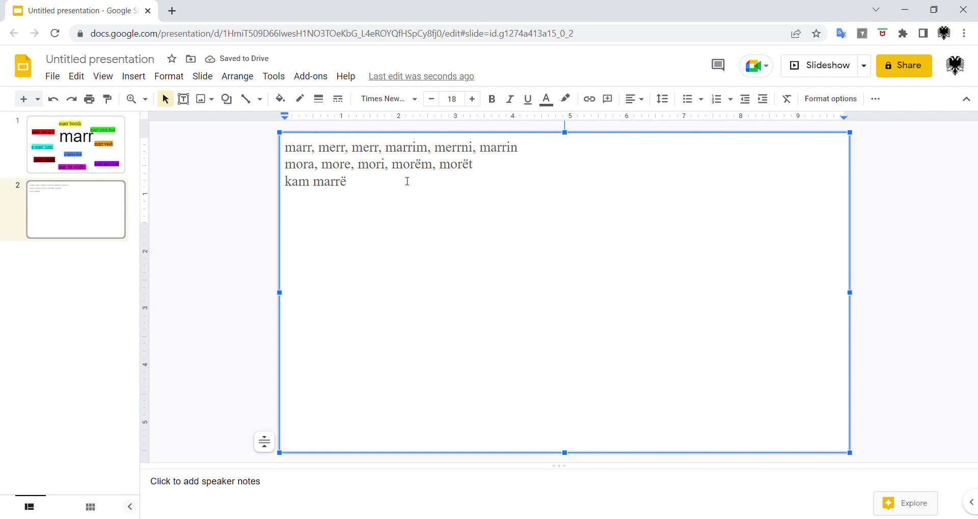
type("marr")
key("BackSpace")
key("BackSpace")
key("BackSpace")
key("BackSpace")
- Add the example line 'e mora librin/ e more librin?'
key("BackSpace")
type("E")
key("BackSpace")
type("e mora lo")
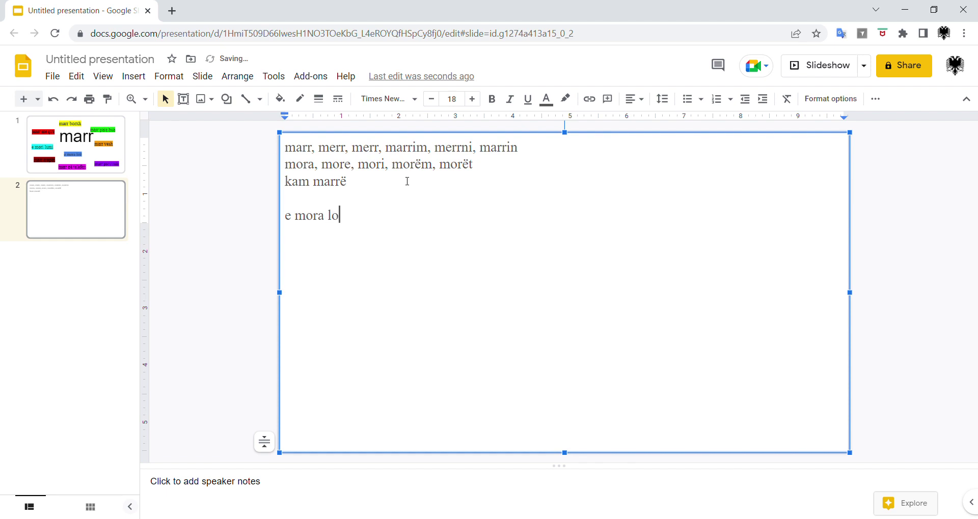
key("BackSpace")
type("ibrin/ e more librin?")
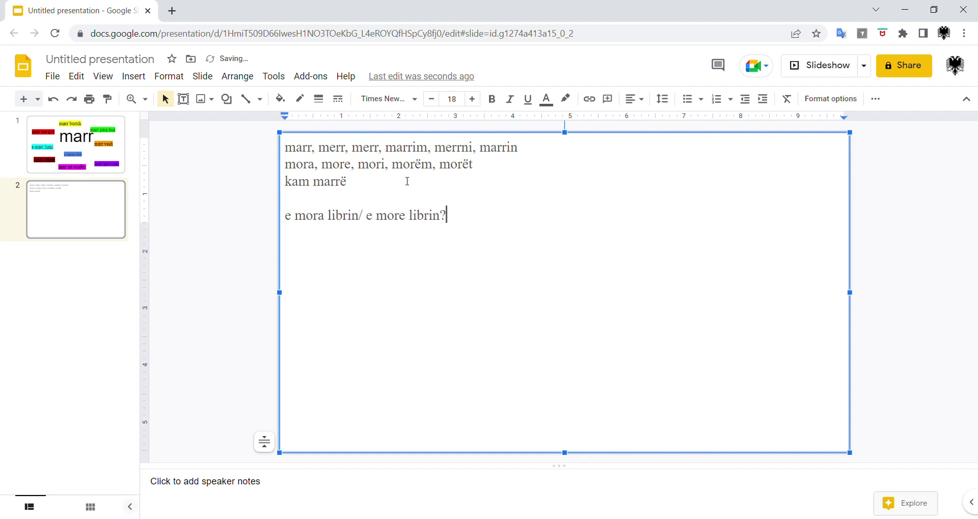
key("Return")
- Add the example sentence 'Mora një e-mail nga puna.' on the next line
double_click(337, 168)
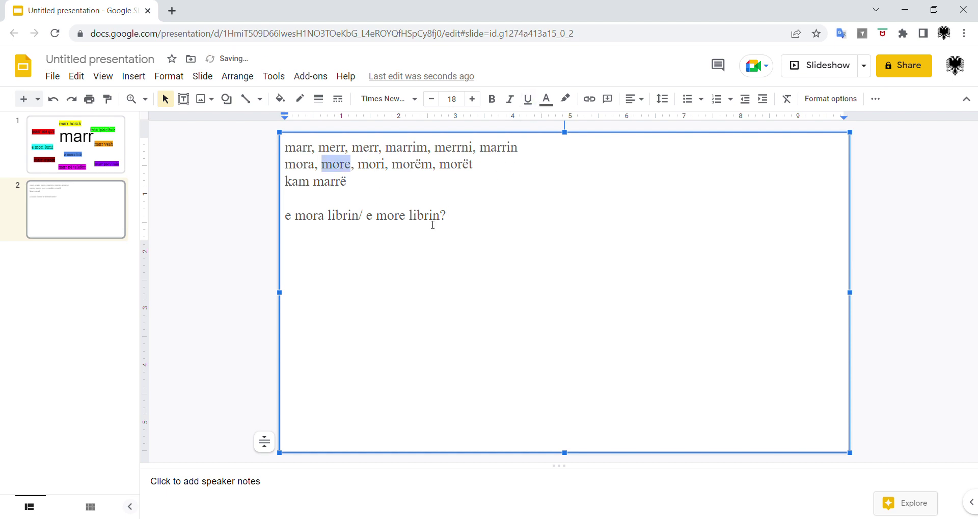
left_click(308, 240)
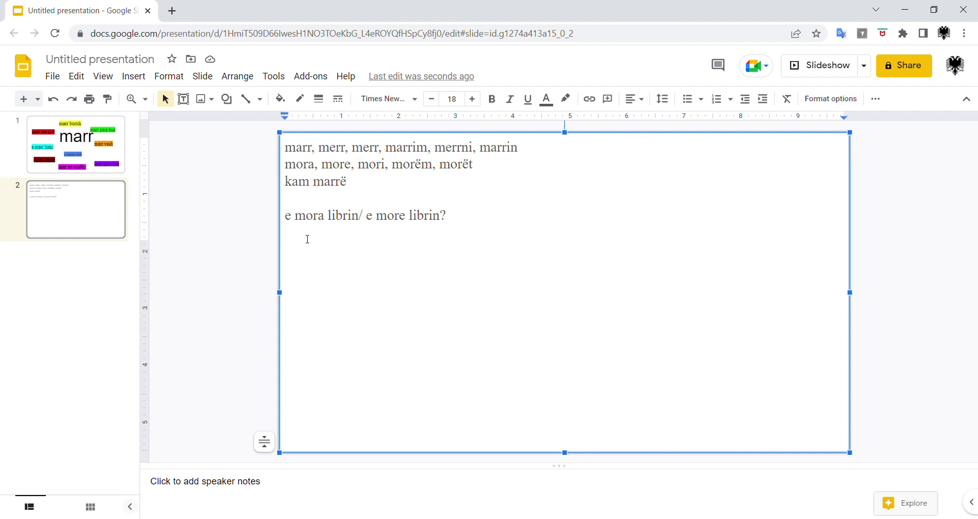
type("Mora një e-mail nga puna.")
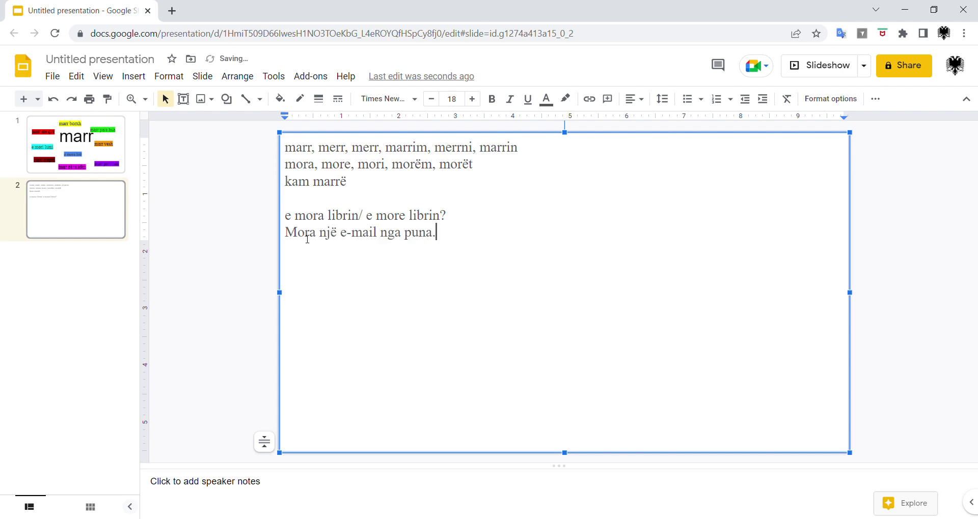
key("Return")
- Add 'marr para borxh // ia mora borxh.' and underline the word 'ia'
type("marr borxh")
type("para")
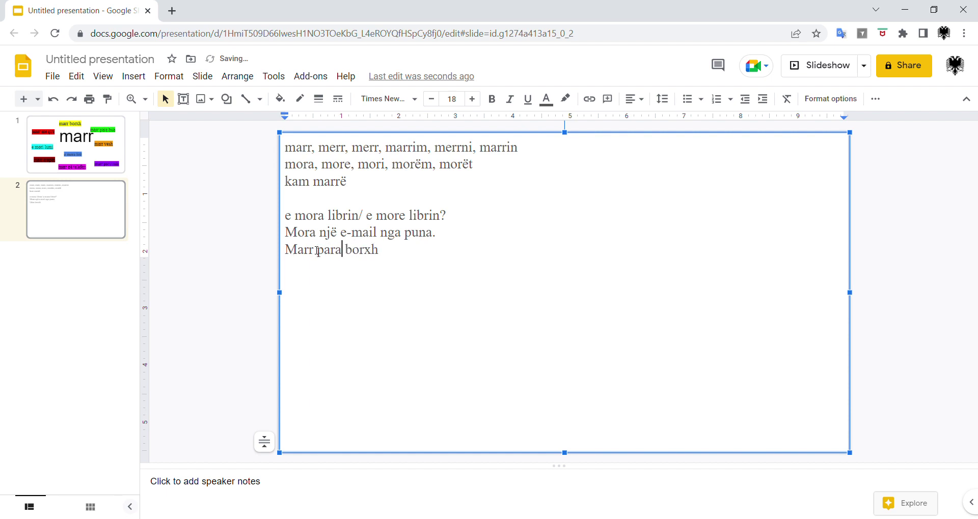
left_click(417, 258)
key("BackSpace")
type("// ia mora borxh.")
left_click(395, 255)
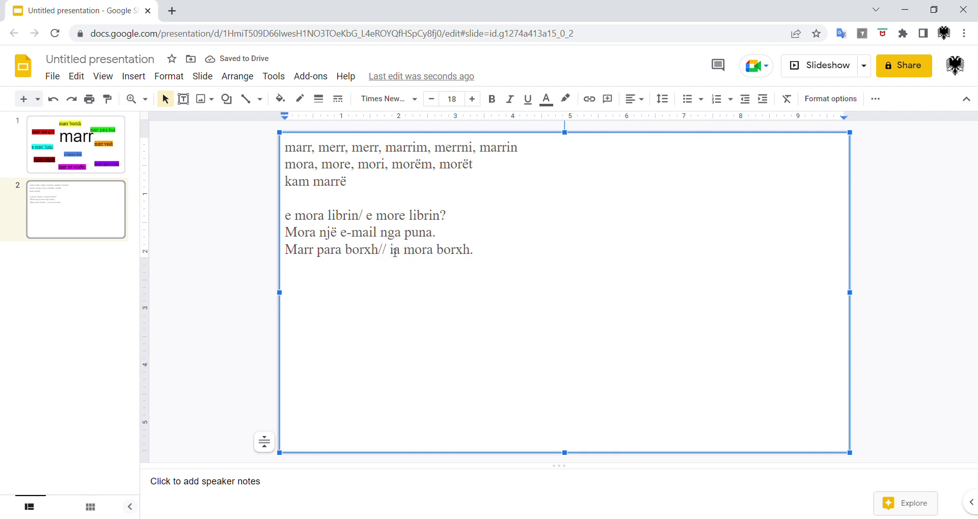
double_click(396, 252)
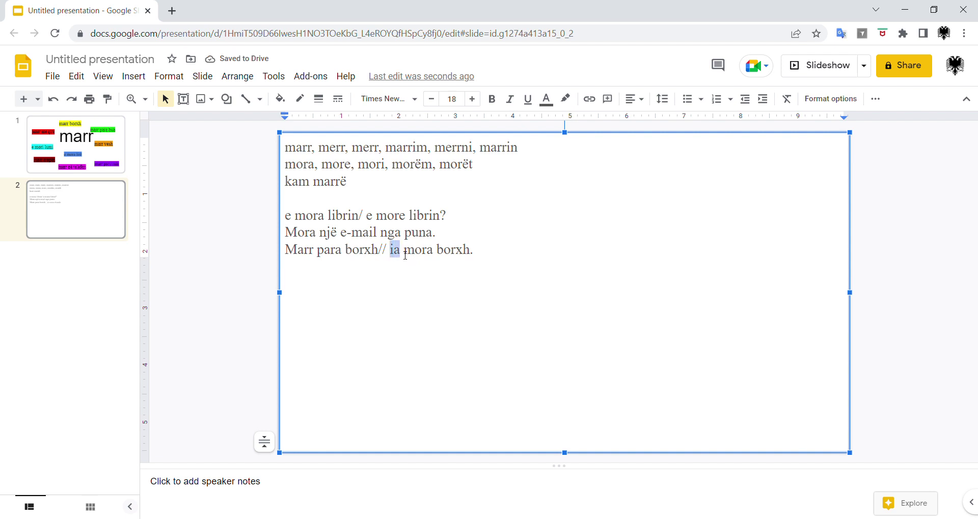
left_click(528, 99)
left_click(470, 252)
key("Return")
- Add 'marr vesh => kuptoj/ find out' with examples 'a e more vesh ....? / nuk të marr vesh...'
type("marr vesh => kurp")
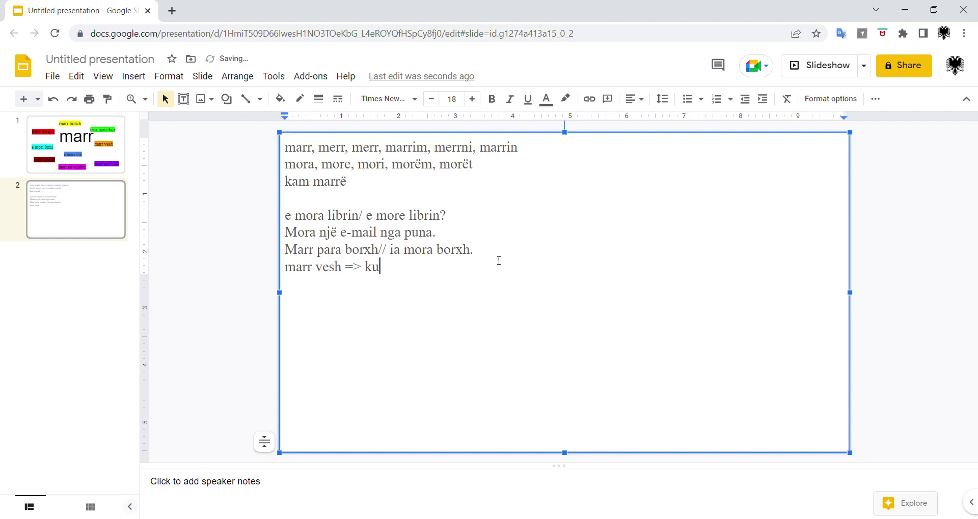
key("BackSpace")
key("BackSpace")
type("toj")
key("BackSpace")
key("BackSpace")
key("BackSpace")
key("BackSpace")
type("ptoj/ find out")
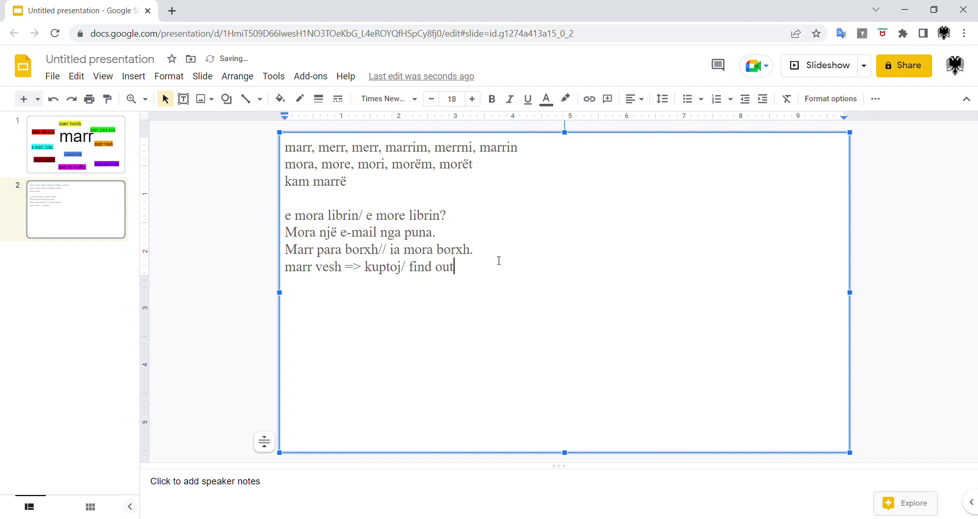
key("Tab")
type("a e more vesh ....? / nuk të mar")
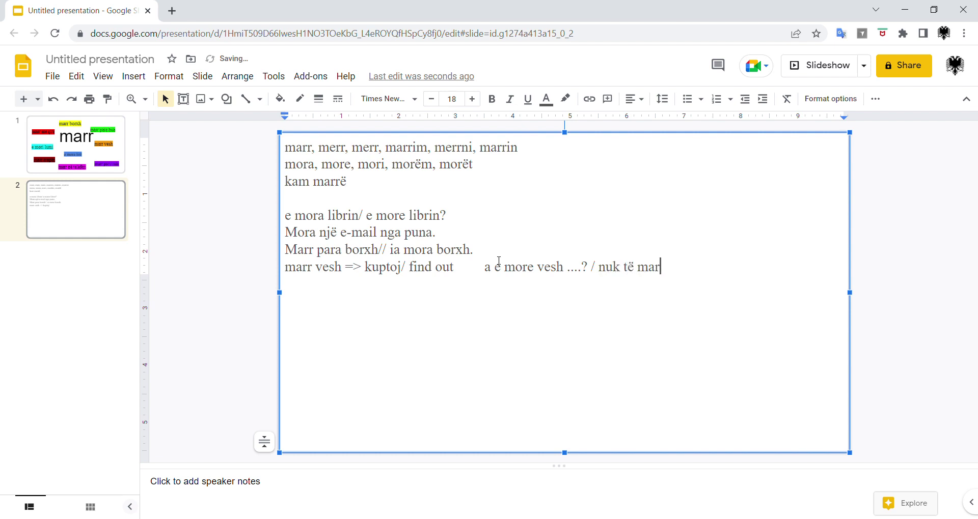
type(" vesh...")
key("Return")
left_click(657, 276)
type("r")
left_click(756, 275)
key("Down")
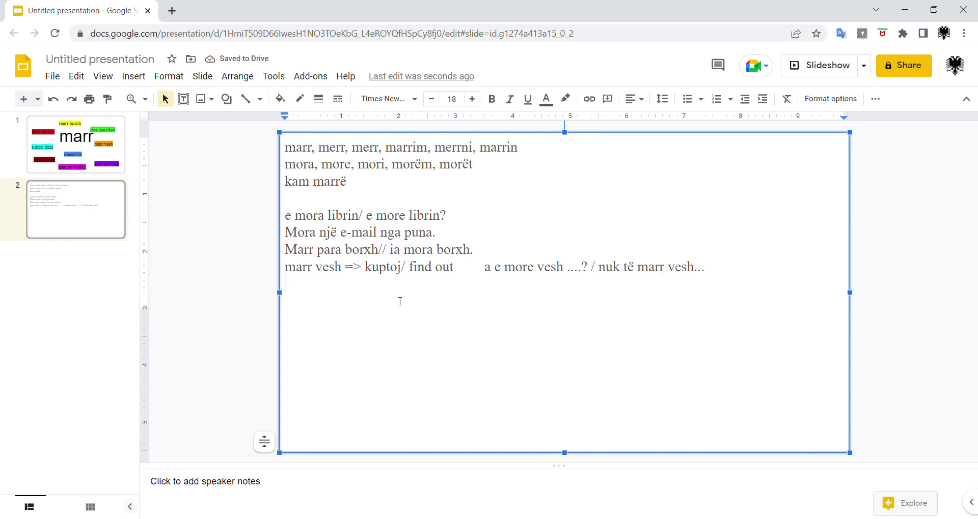
- Add the line 'marr një makinë/ shtëpi/ dhomë me qira = to rent//'
type("marr me qira ")
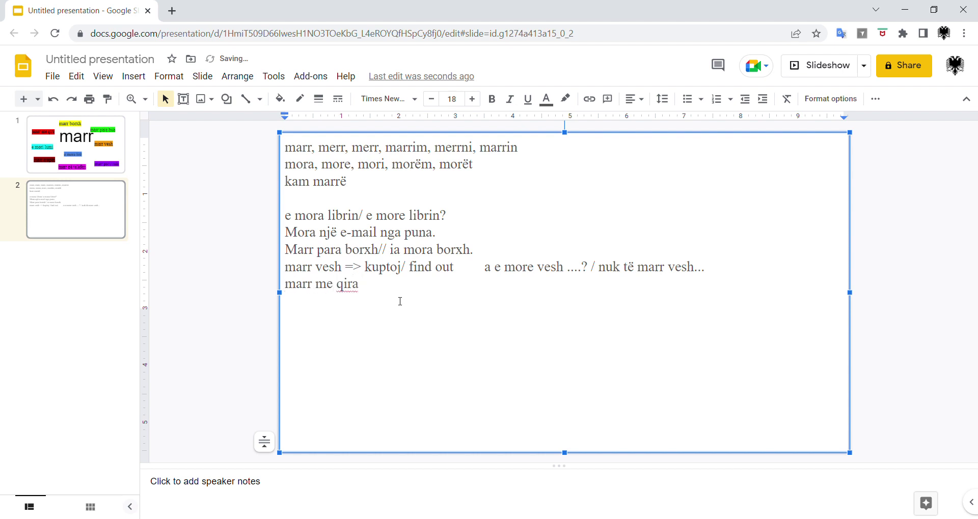
type("= to rent///")
left_click(322, 287)
type("një ma")
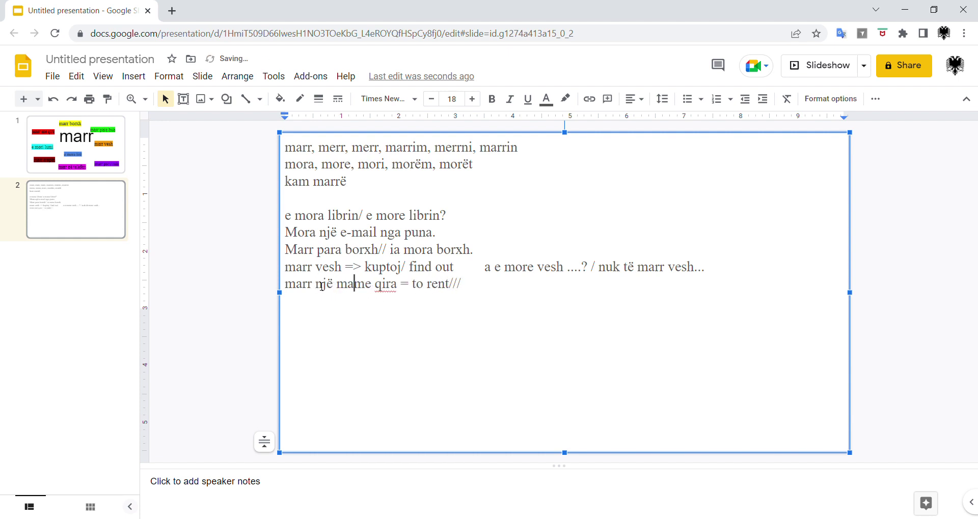
type("kinë/ ")
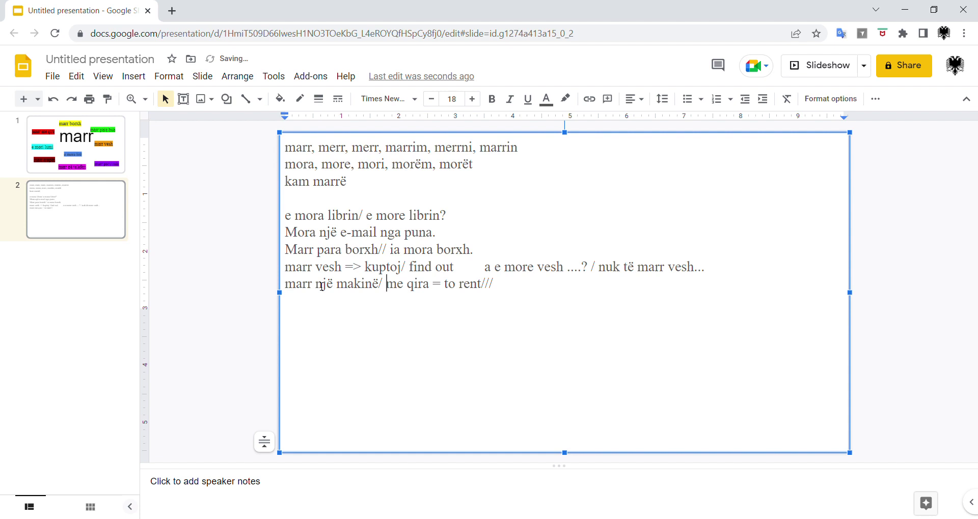
type("shtëpi/ dh")
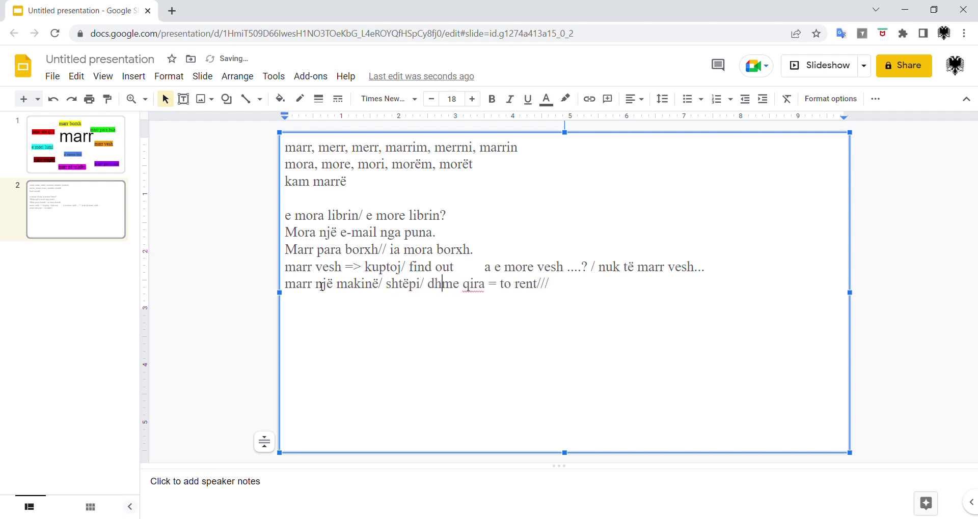
type("omnë .")
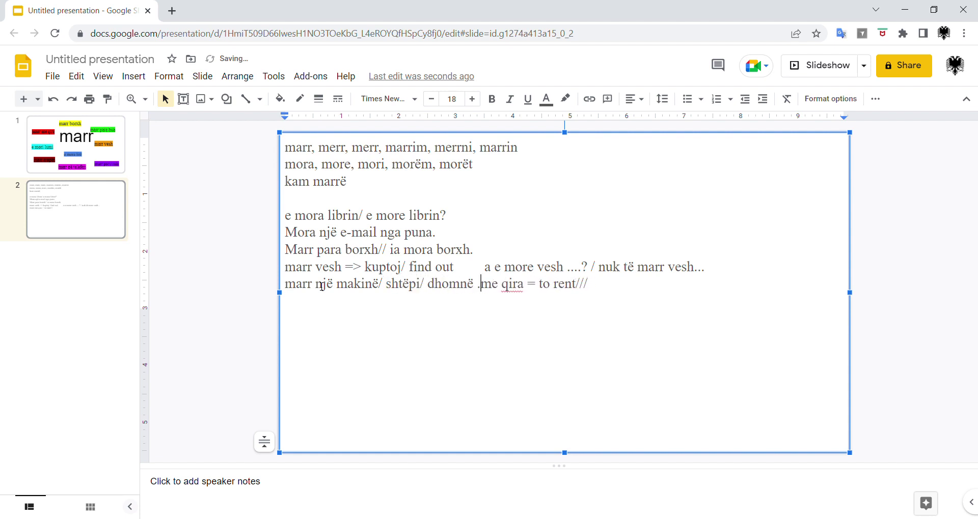
key("BackSpace")
key("BackSpace")
key("BackSpace")
key("BackSpace")
type("ë")
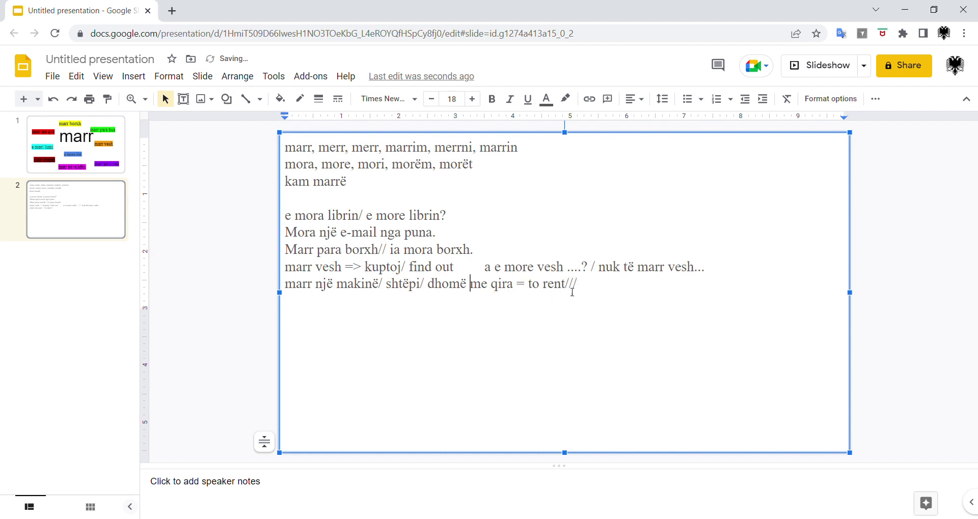
left_click(603, 284)
key("Return")
- Insert a 'marr hua' line below the 'ia mora borxh.' line
left_click(360, 250)
double_click(360, 250)
left_click(500, 255)
key("Return")
type("marr hua")
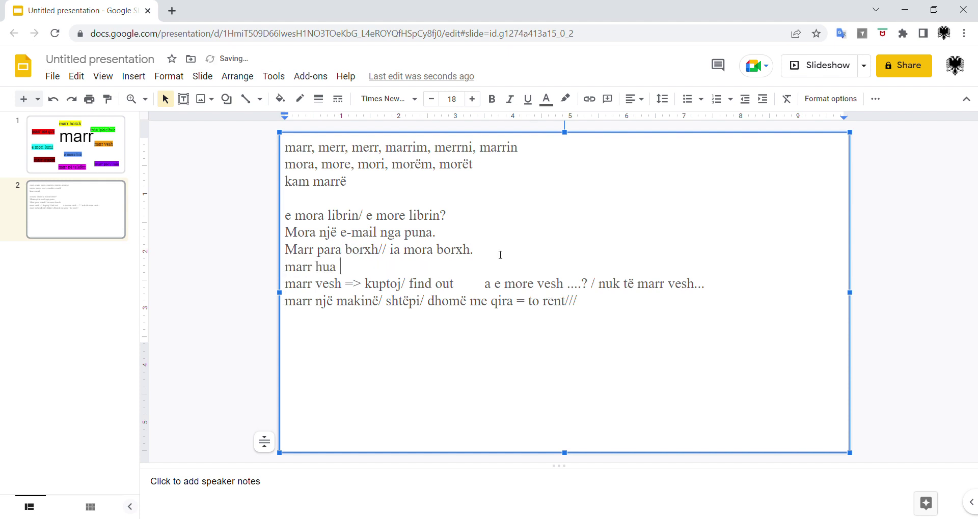
double_click(371, 257)
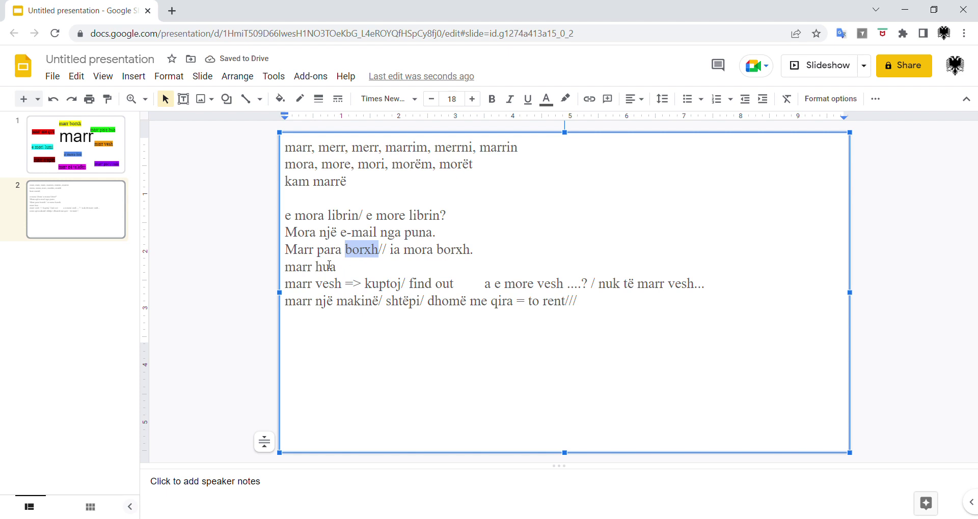
double_click(329, 265)
double_click(331, 256)
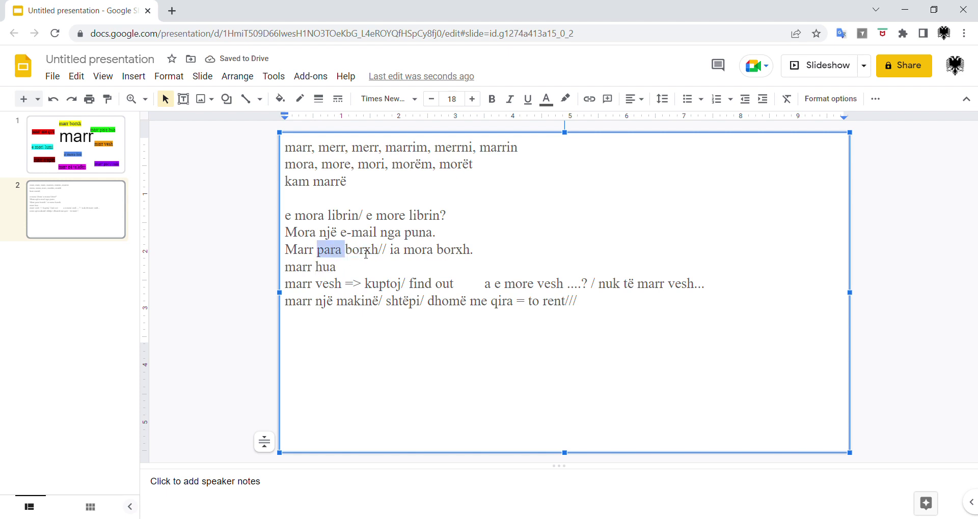
left_click(365, 254)
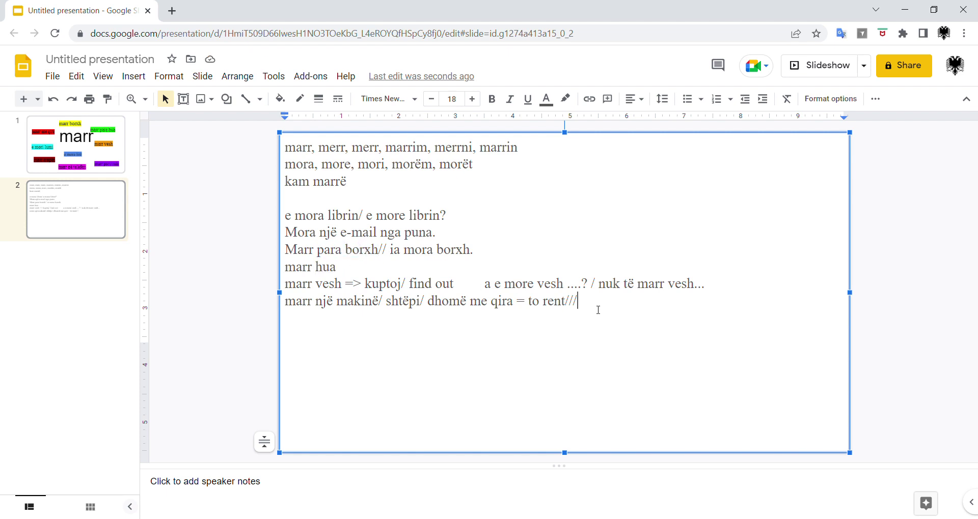
- Add the line 'Sa e more? E mora 100 lekë.' and a 'Ku e more?' line below it
key("Return")
type("Sa e more ")
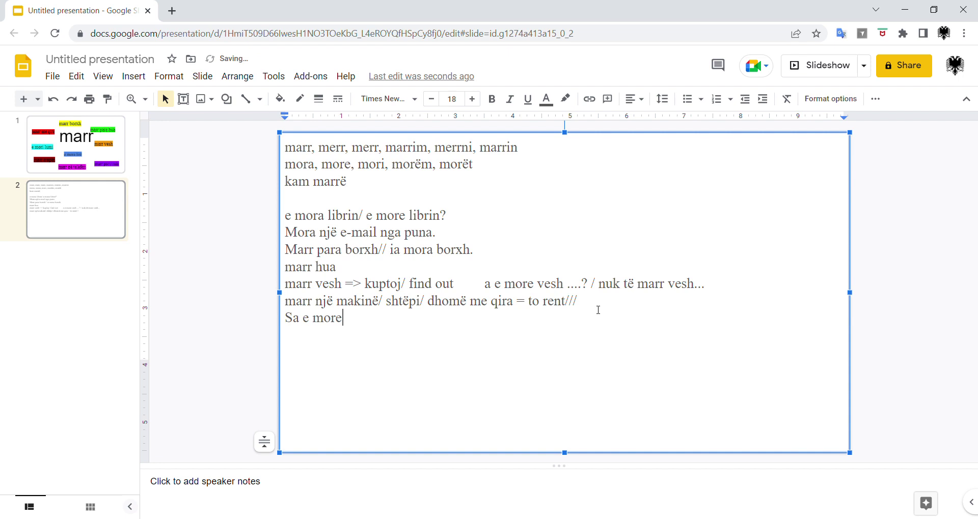
type("?")
triple_click(335, 319)
left_click(376, 322)
type("E mora 100 lekë.")
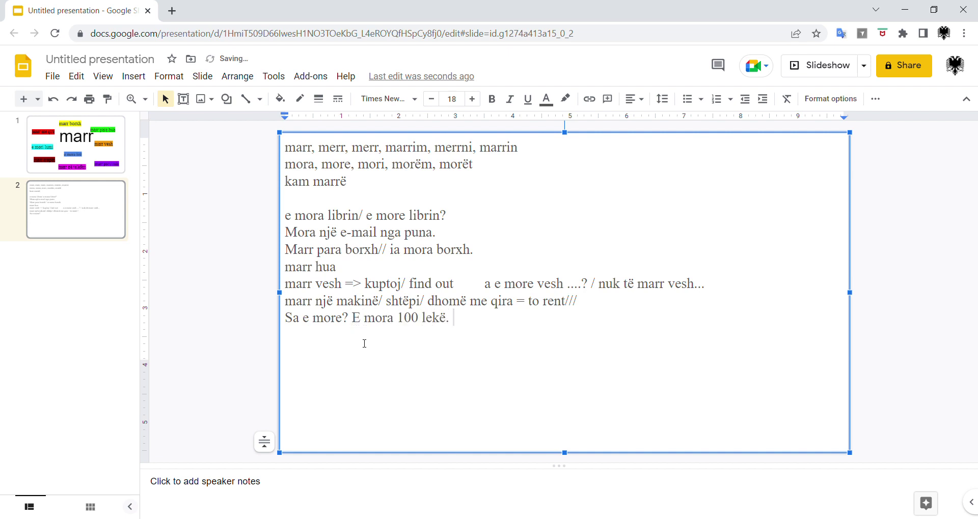
key("Tab")
key("Return")
type("Kur")
key("BackSpace")
key("BackSpace")
type("m")
key("BackSpace")
type("e more?")
key("Tab")
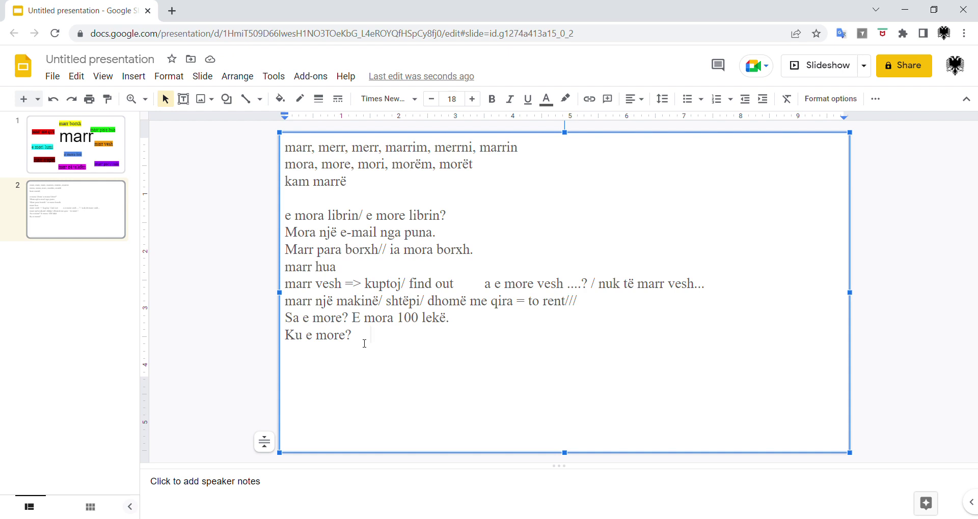
- Extend the lekë line with '/ shumë lirë. / E paske marrë lirë!'
left_click(477, 318)
type("/ su")
key("BackSpace")
type("humë")
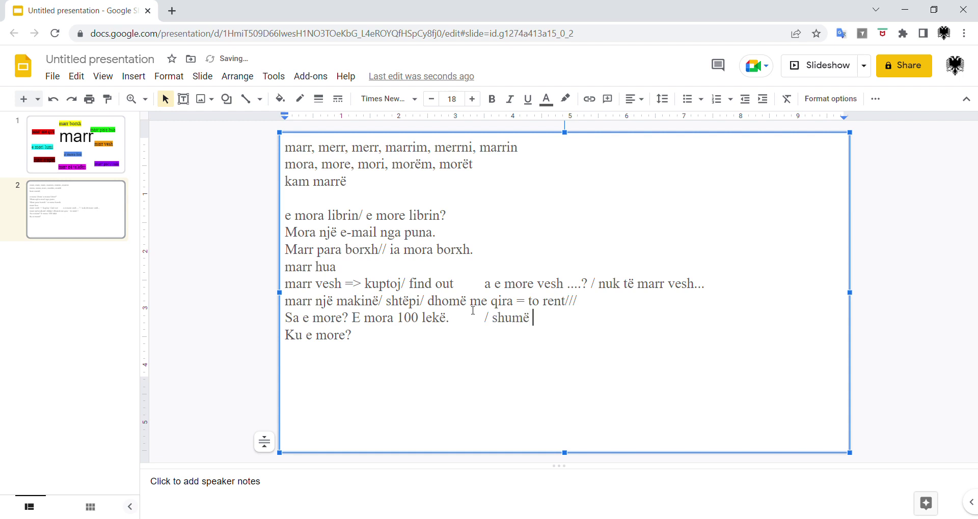
type(" lirë.")
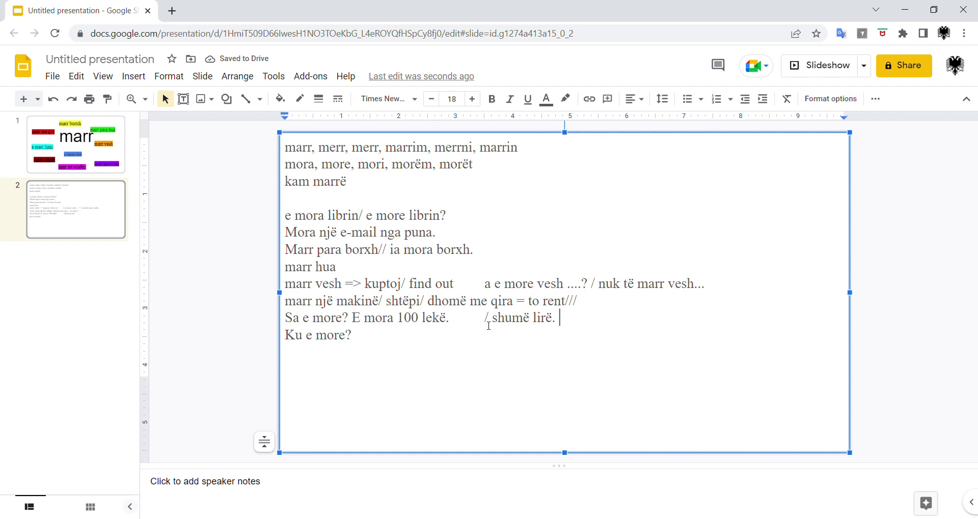
left_click(488, 326)
key("BackSpace")
key("BackSpace")
key("BackSpace")
key("BackSpace")
key("BackSpace")
key("BackSpace")
key("BackSpace")
key("BackSpace")
key("BackSpace")
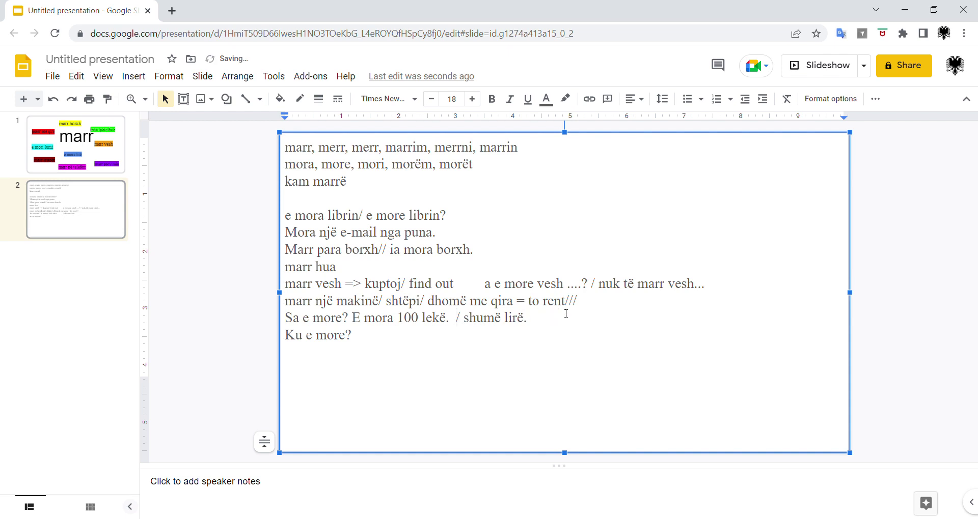
left_click(566, 319)
type("/ e paske marrë lirë!")
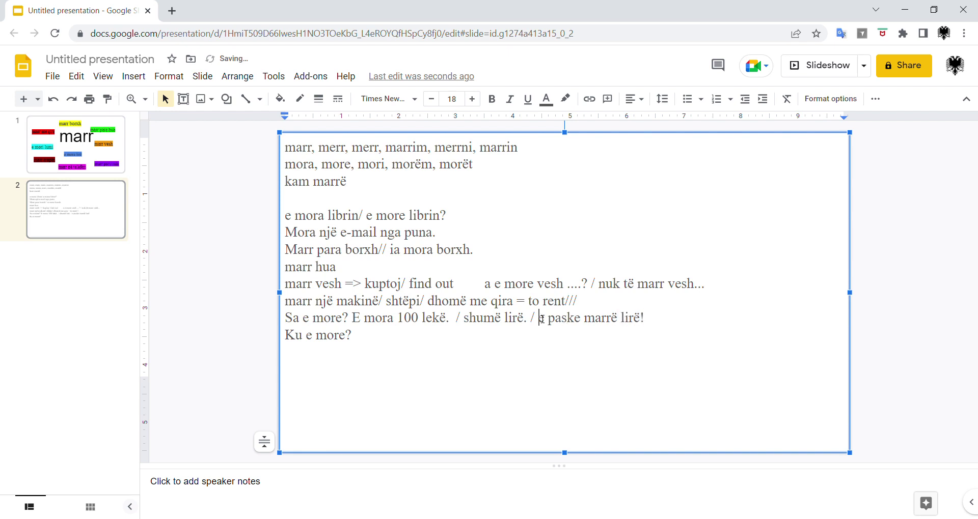
key("Delete")
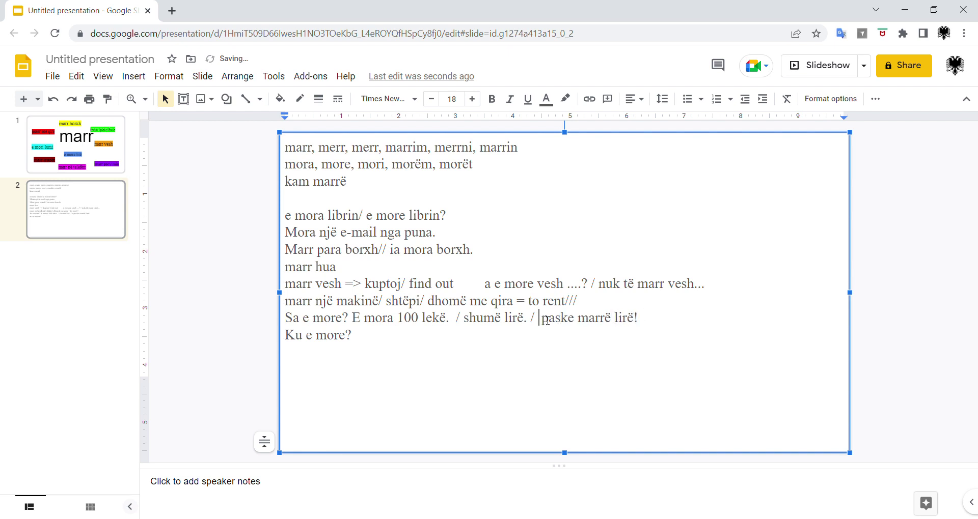
type("E")
key("Left")
left_click(676, 316, "shift")
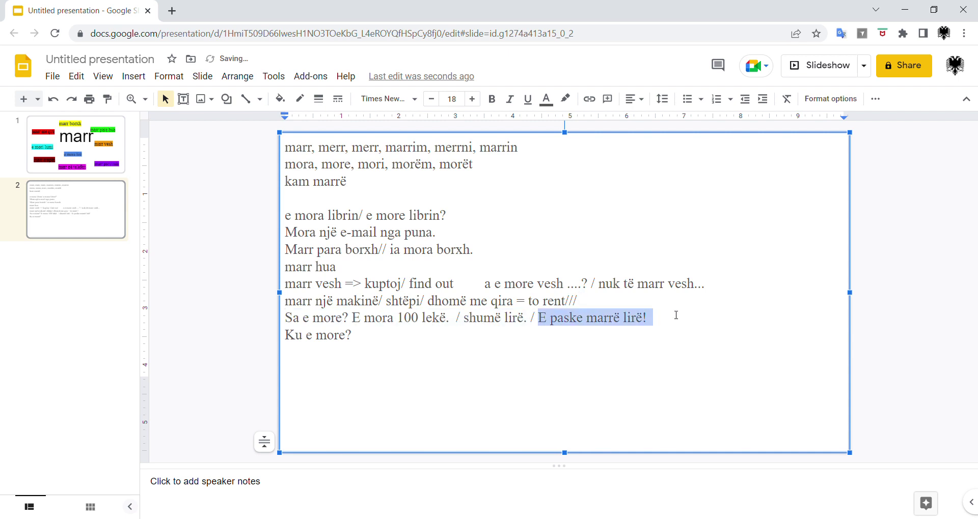
left_click(677, 320)
- Below 'Ku e more?', add 'marr provimin = kaloj provimin' with 'e more provimin?', then start 'E mori lumi'
left_click(389, 340)
key("Return")
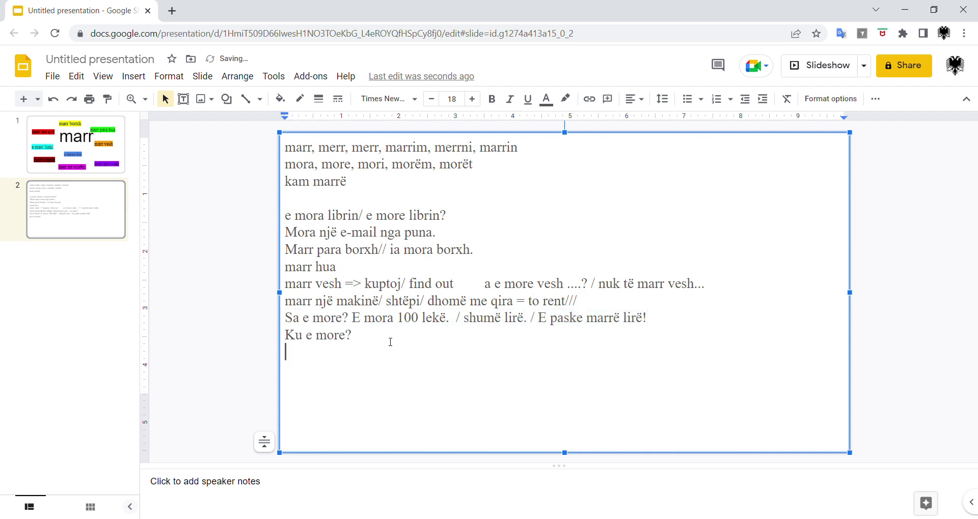
type("marr provim")
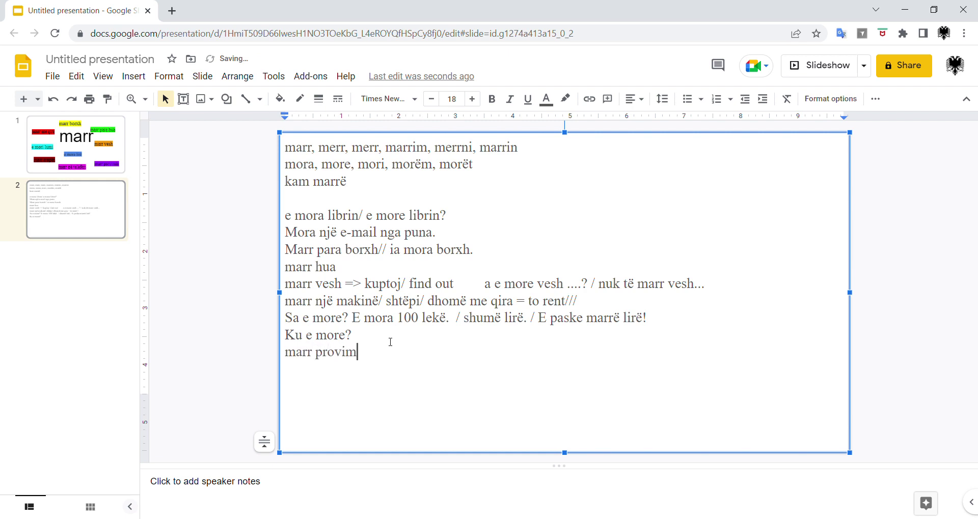
type("in = kaloj provimin")
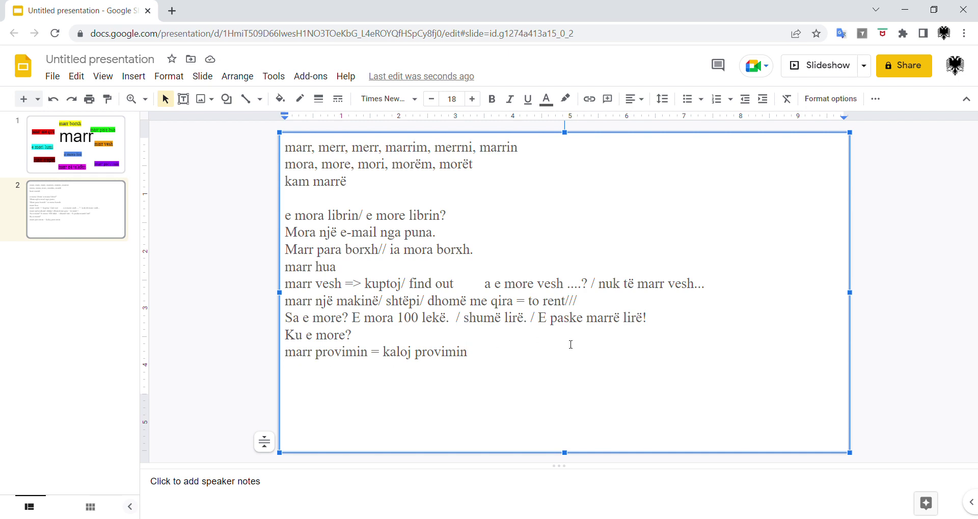
key("Tab")
type("e more provi")
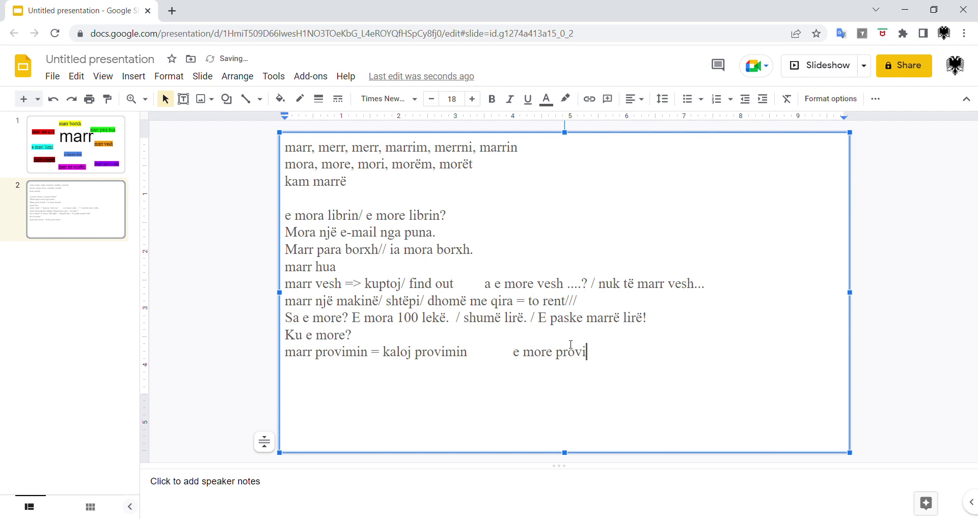
type("min?")
key("Return")
key("BackSpace")
key("Return")
type("E m")
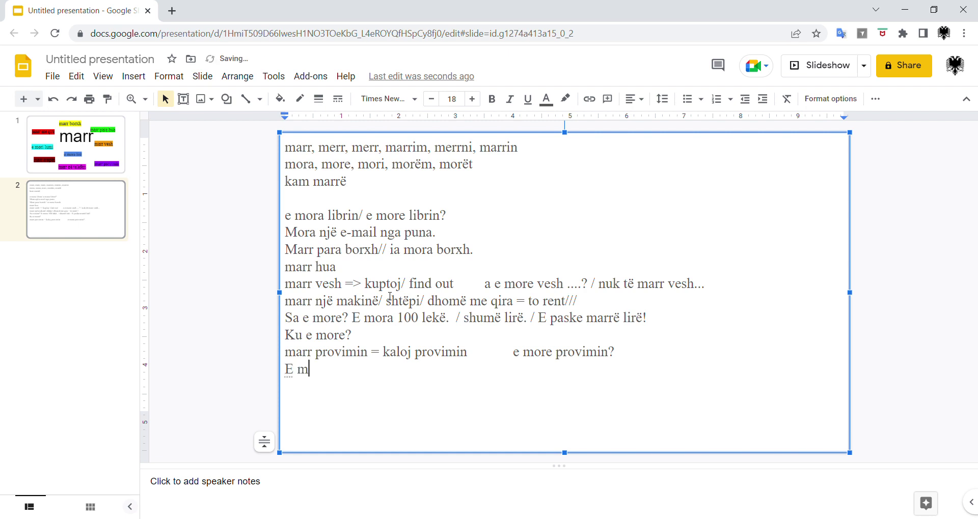
type("ori lumi")
- Lowercase the idiom line to 'e mori lumi'
left_click(286, 371)
left_click_drag(287, 374, 297, 380)
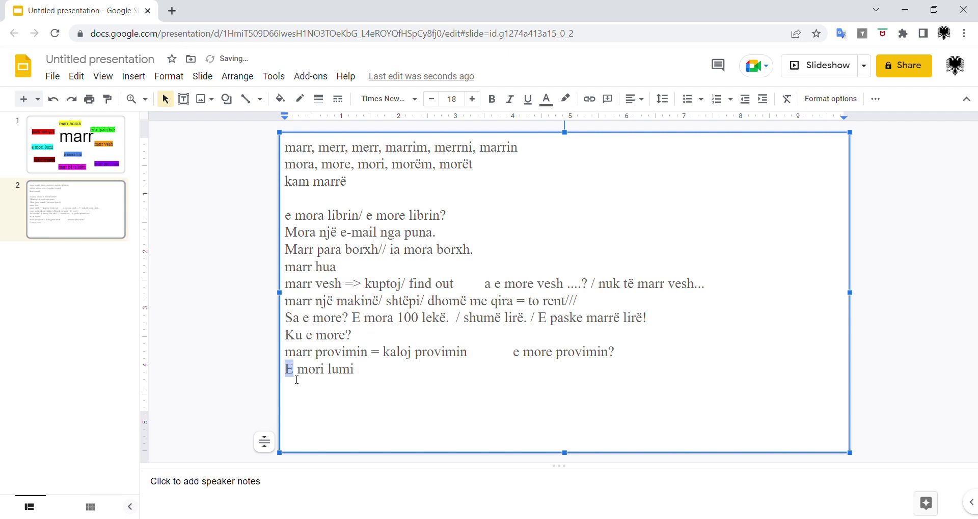
type("e")
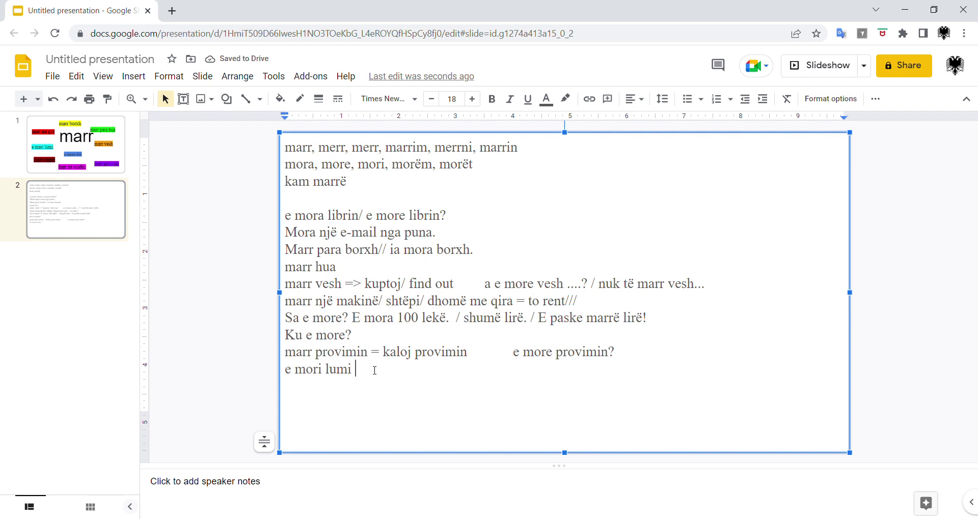
left_click_drag(400, 371, 260, 369)
left_click(388, 375)
left_click_drag(359, 372, 292, 374)
left_click(369, 373)
left_click_drag(360, 373, 272, 373)
left_click(367, 372)
left_click_drag(367, 373, 275, 371)
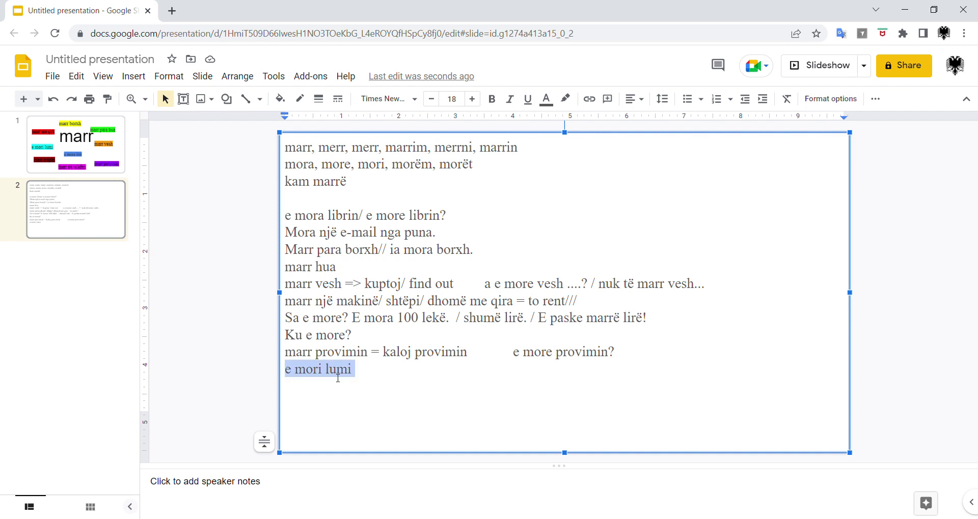
left_click(382, 391)
- Insert 'Marr pushimet / lejen e zakonshme' below the 'e more provimin?' line
key("Return")
left_click(385, 370)
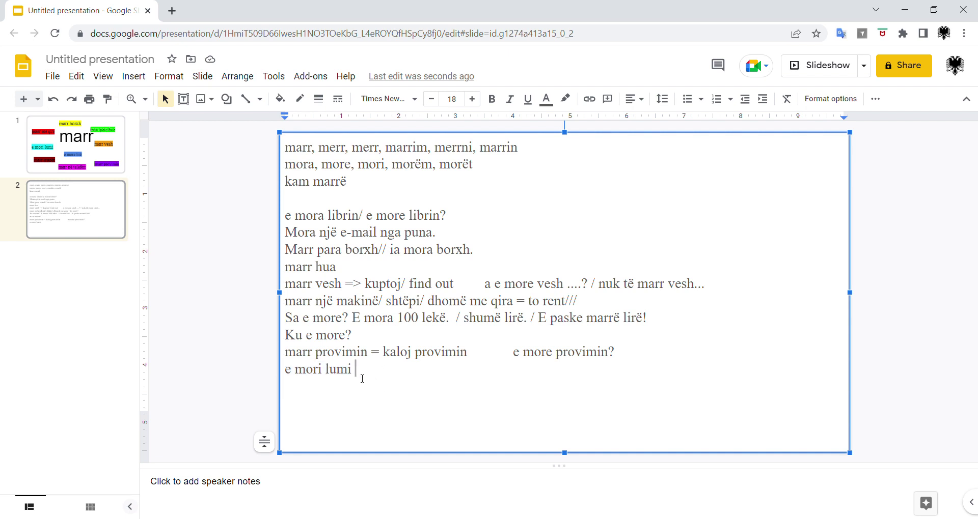
key("Delete")
key("Return")
key("BackSpace")
key("Return")
type("m")
key("BackSpace")
left_click(627, 357)
key("Return")
type("Marr pushimet ")
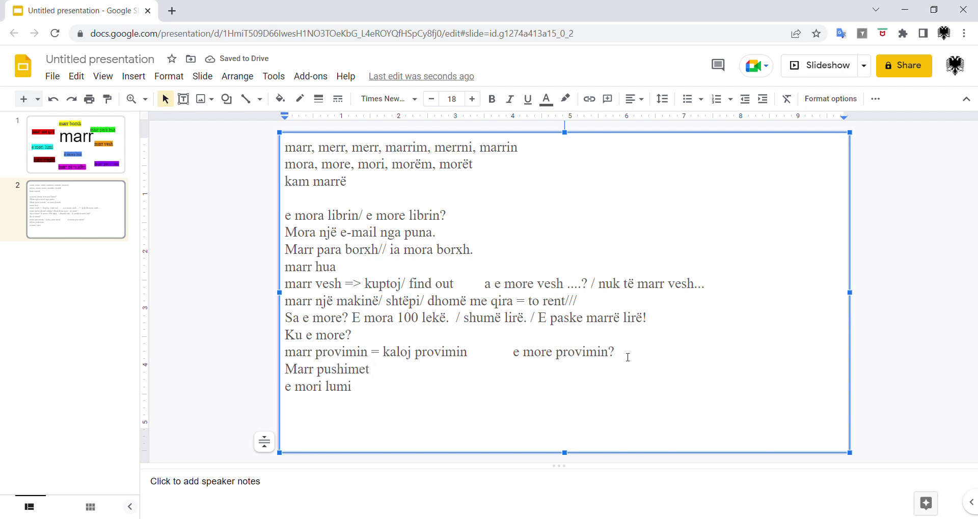
type("/ lejen e")
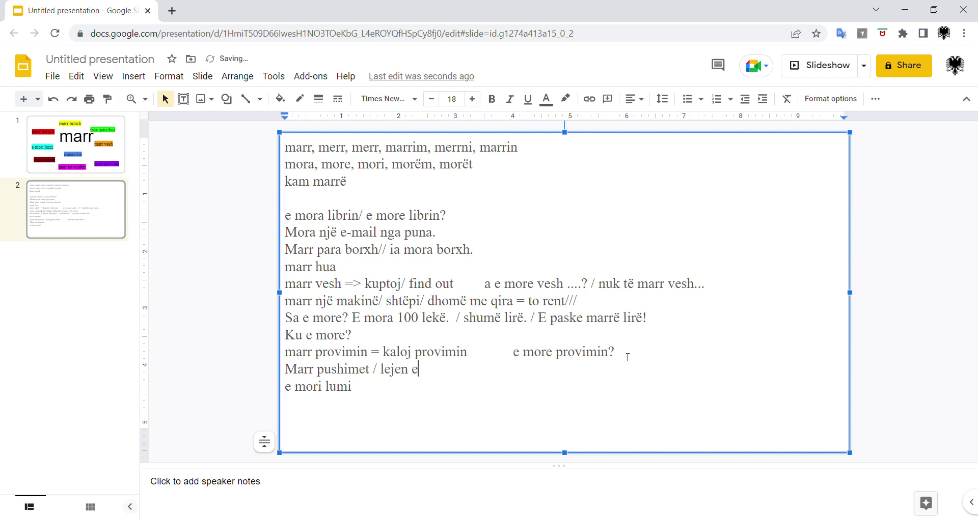
type(" zakonshme")
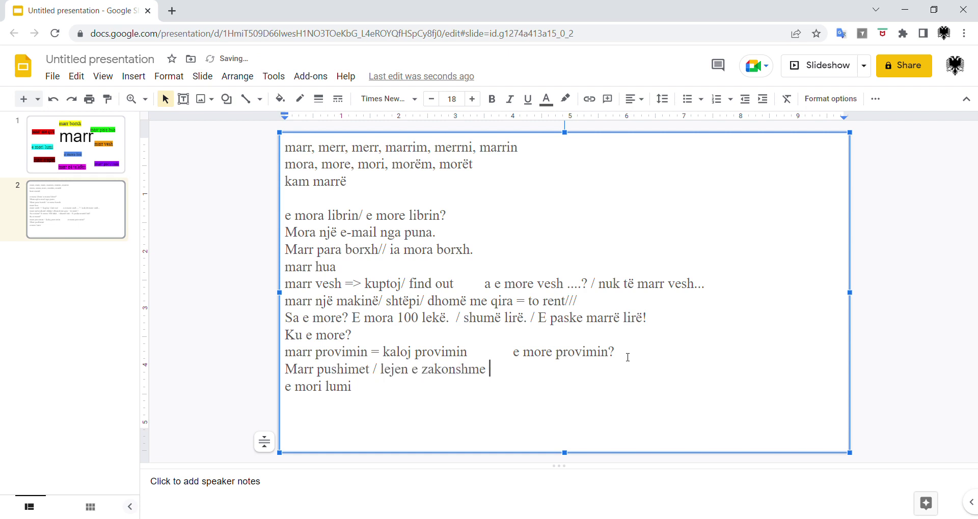
left_click_drag(380, 368, 496, 371)
left_click(528, 100)
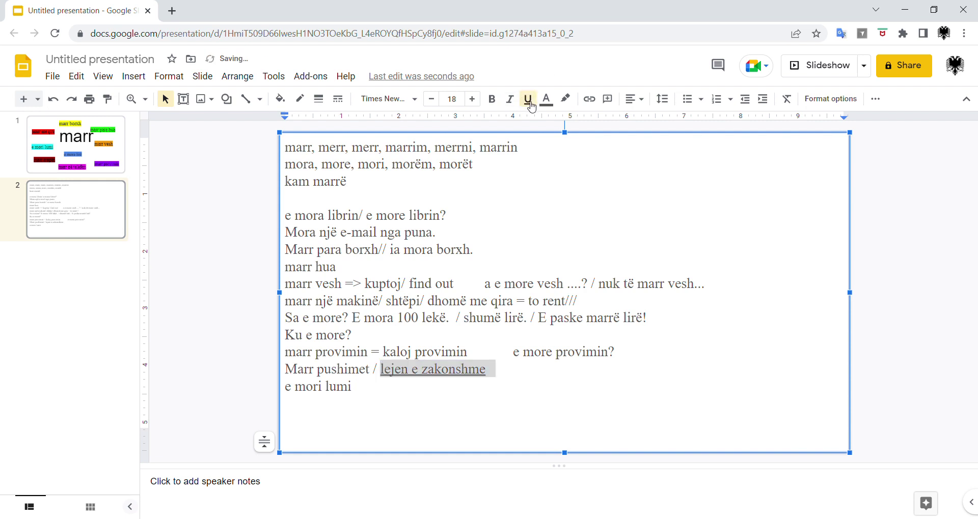
left_click(529, 100)
left_click(529, 102)
left_click(529, 102)
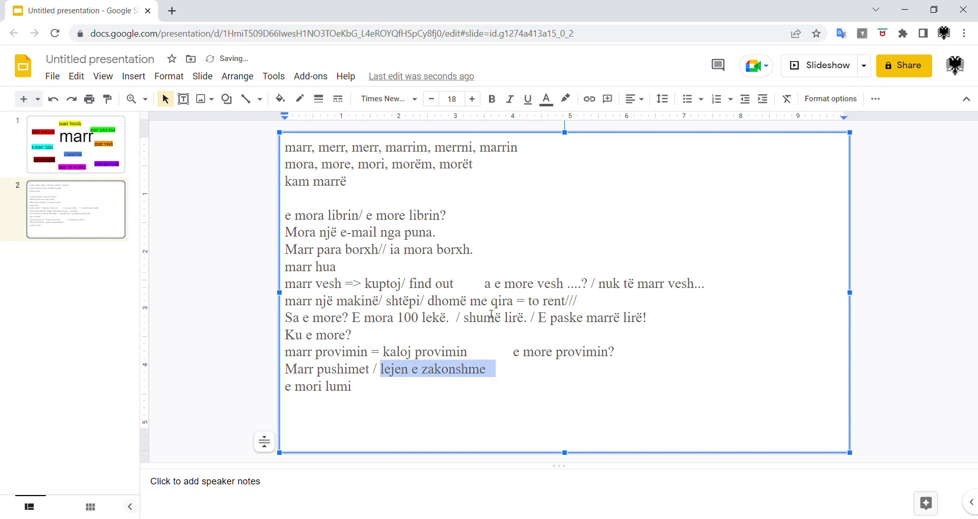
left_click(488, 366)
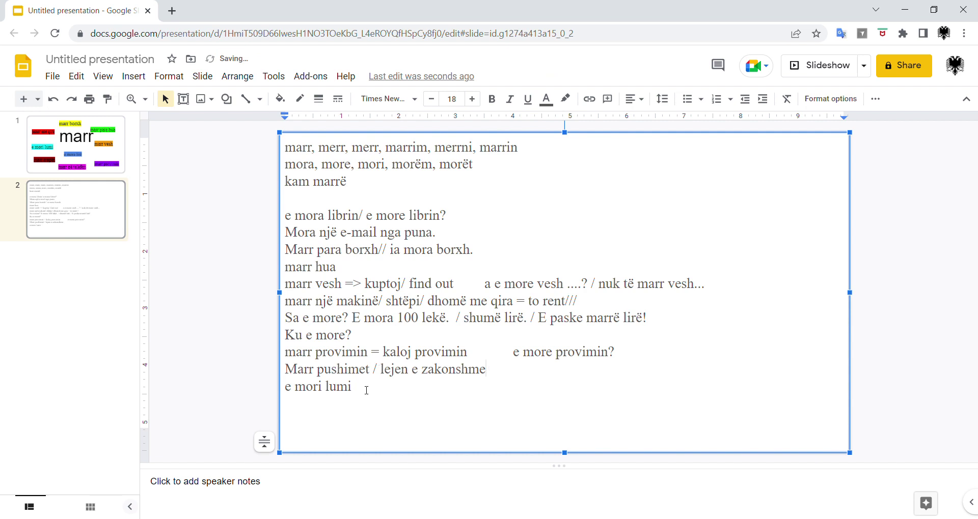
left_click(367, 390)
key("Return")
left_click(23, 153)
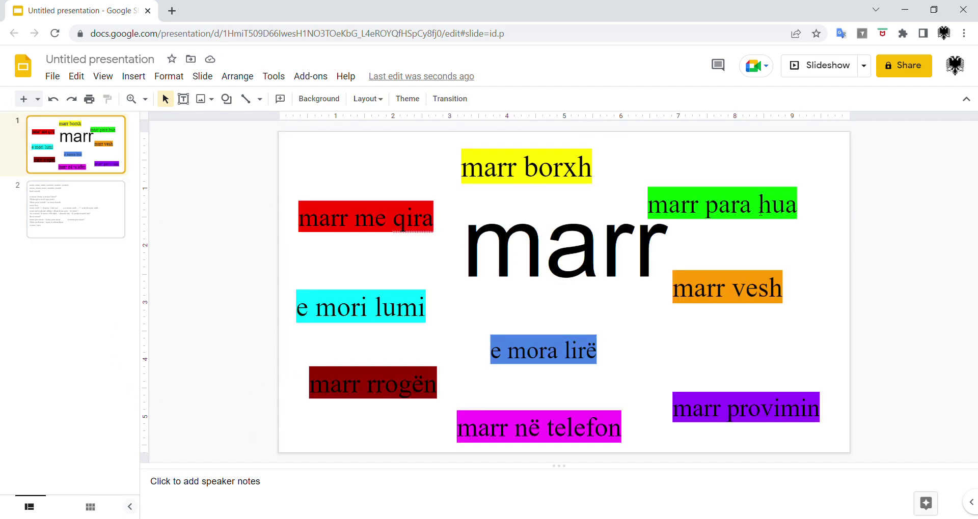
left_click_drag(759, 210, 645, 212)
left_click(543, 443)
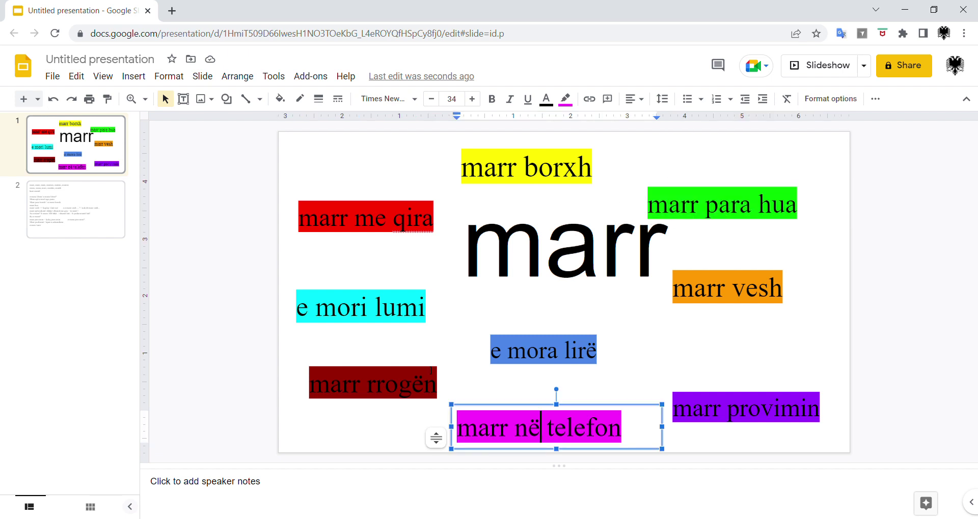
left_click(76, 201)
left_click(497, 376)
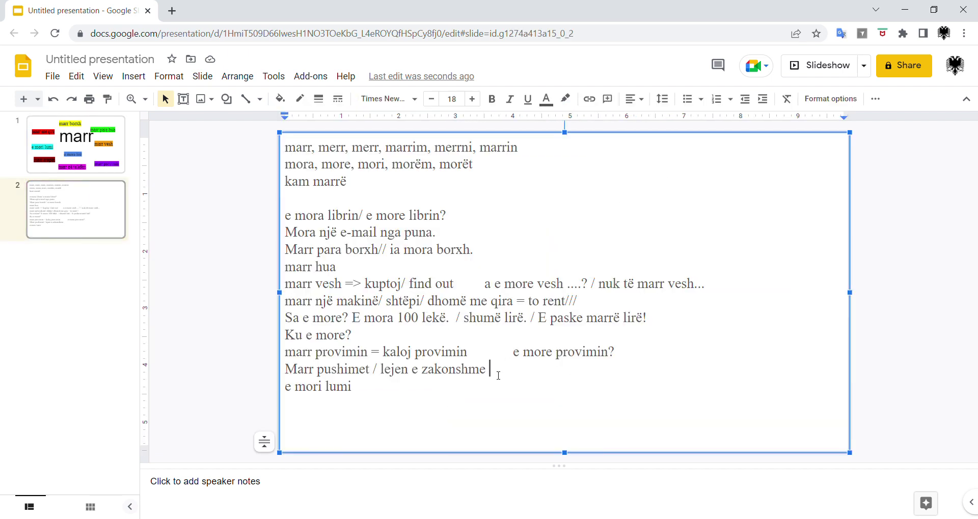
- Add 'marr në telefon = to call someone' with the example 'E kam marrë në telefon.'
key("Return")
type("marr ")
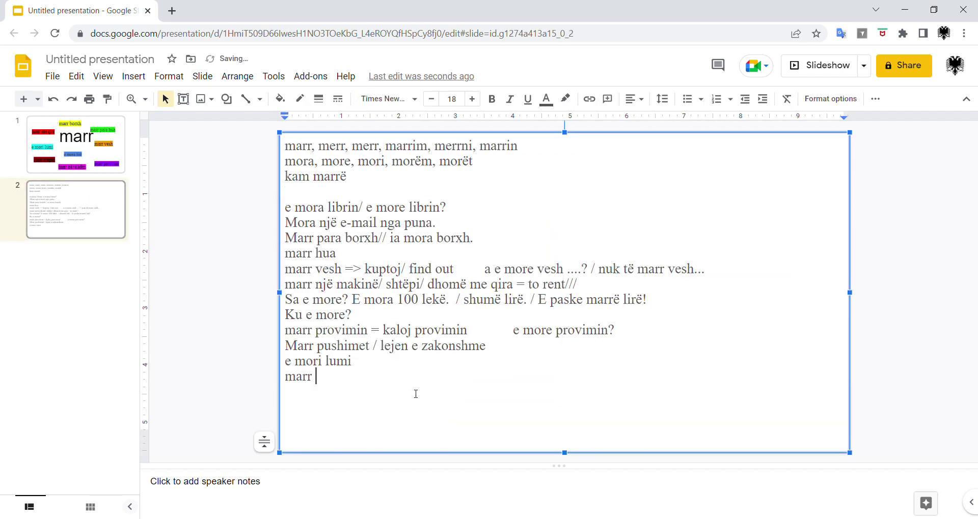
type("në telefon = to call someone")
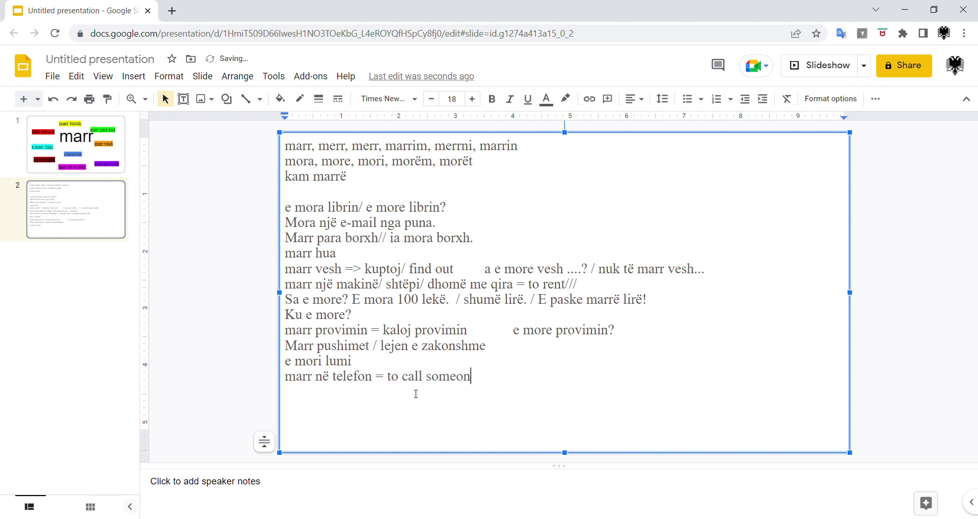
key("Tab")
key("Tab")
type("E kam")
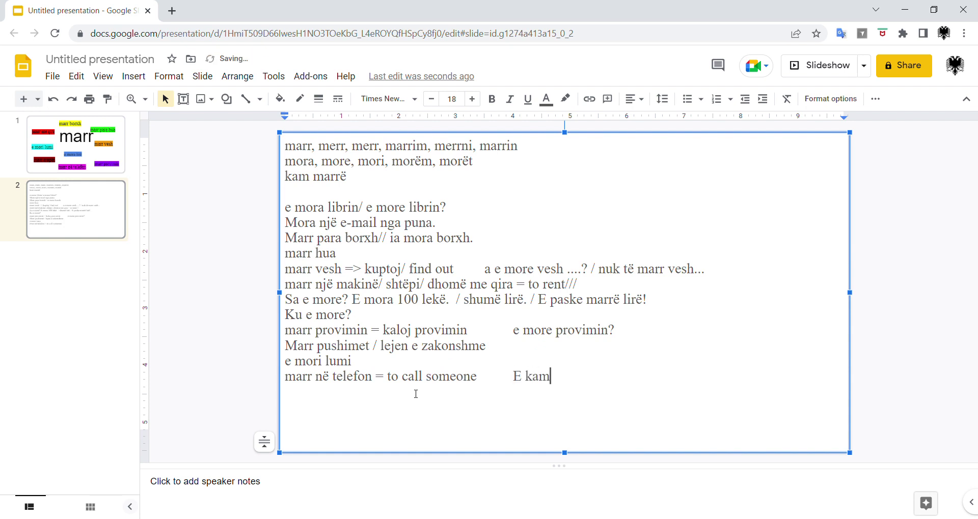
type(" marrë në telefon.")
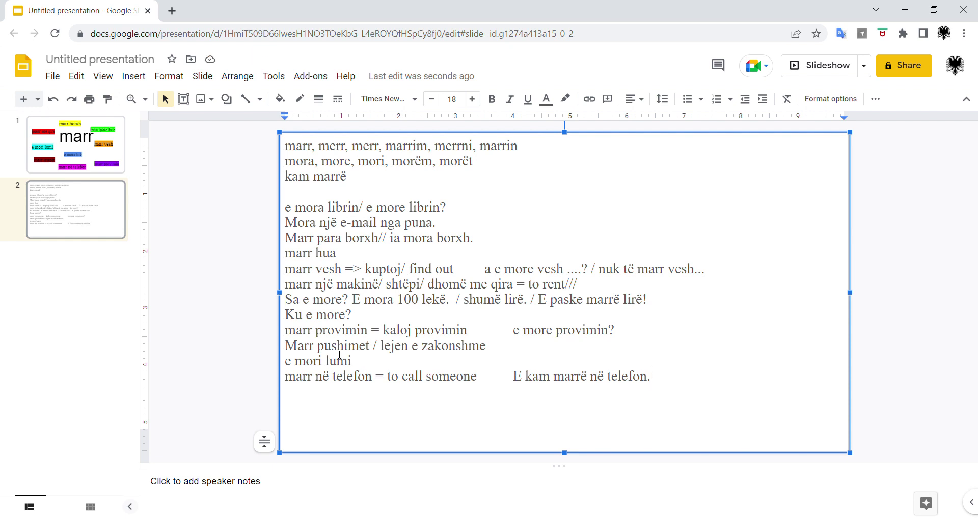
- Insert a 'marr rrogën' line below the marr provimin line and add a blank line after the telefon line
left_click_drag(368, 331, 363, 332)
key("End")
key("Return")
type("marr rrogëm")
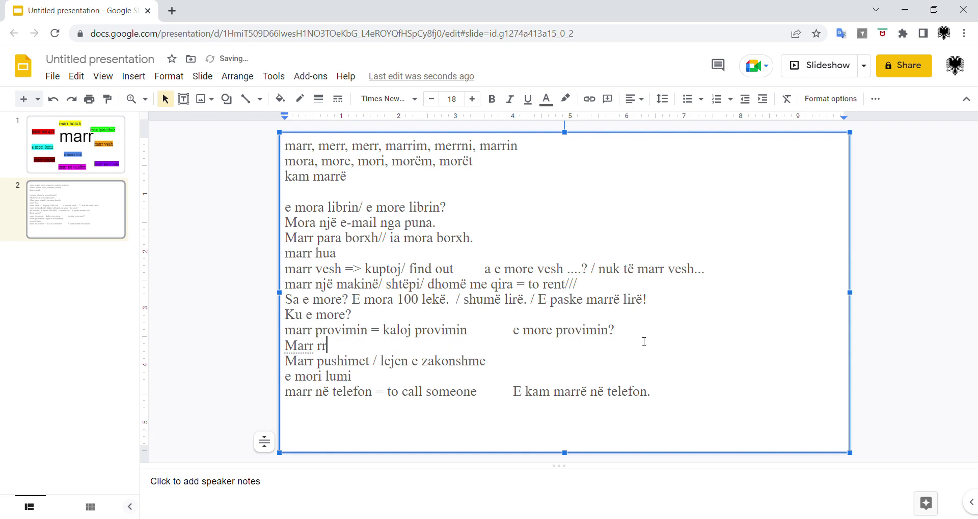
key("BackSpace")
key("BackSpace")
type("n")
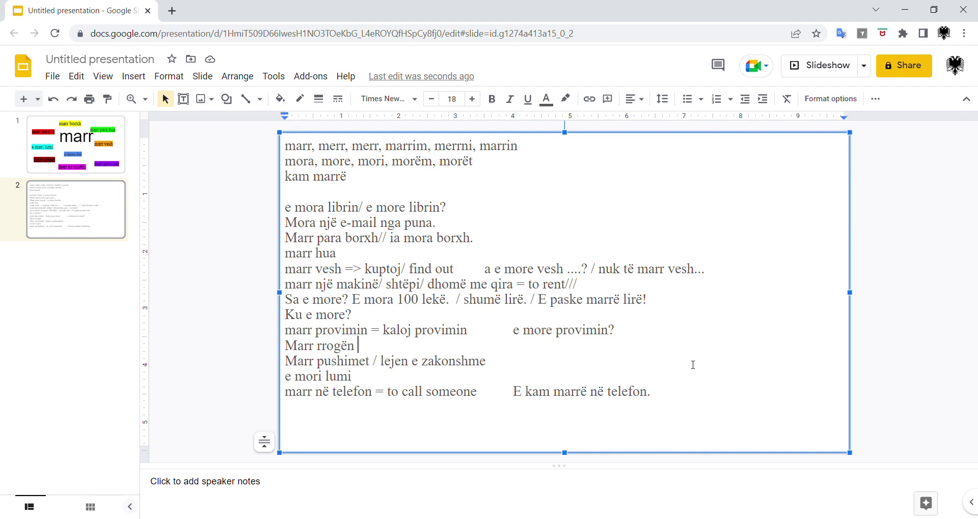
left_click(676, 401)
key("Return")
- Append 'Po më merren mendtë.' and a lowercase 'marr => merrem' line to slide 2's notes
type("Po më me")
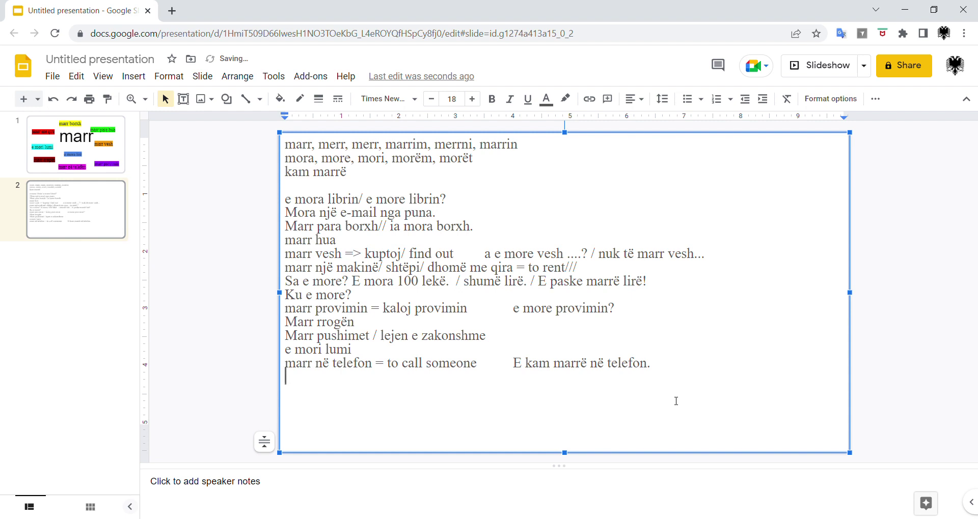
type("rren mendtë")
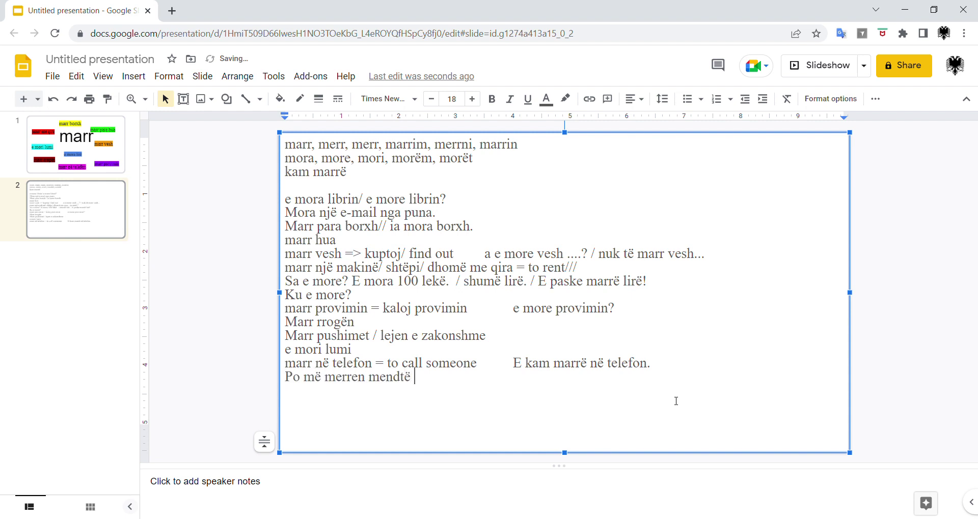
type(".")
key("Return")
type("Marr")
key("ctrl+z")
type("=> merre,")
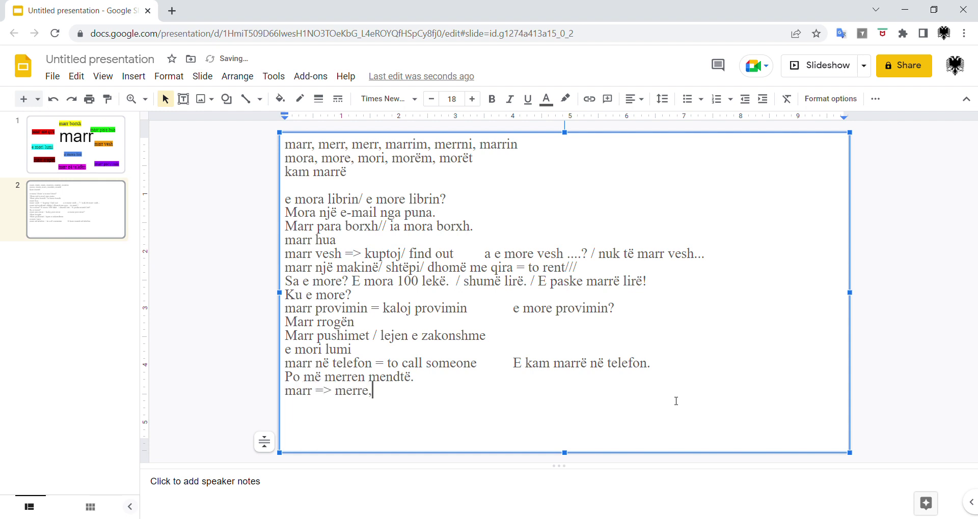
key("BackSpace")
type("m")
double_click(344, 400)
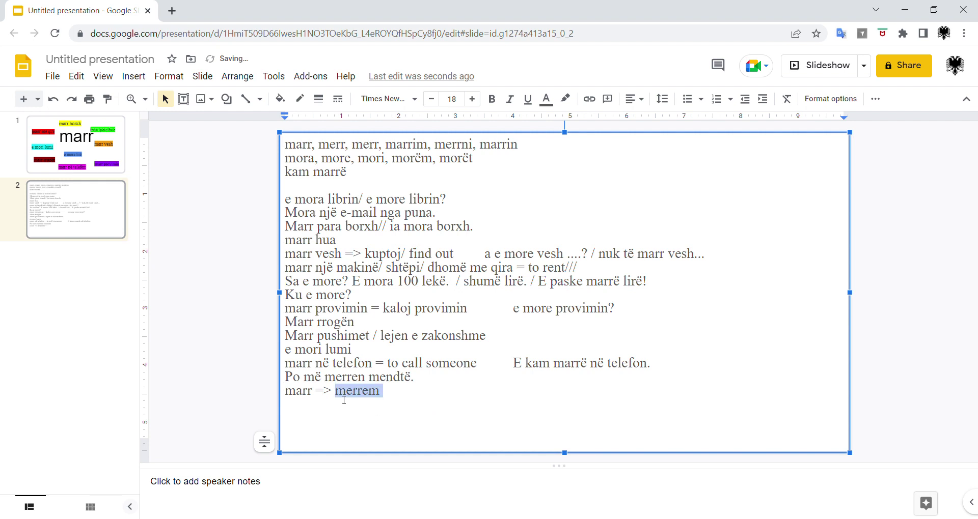
triple_click(319, 379)
left_click(450, 379)
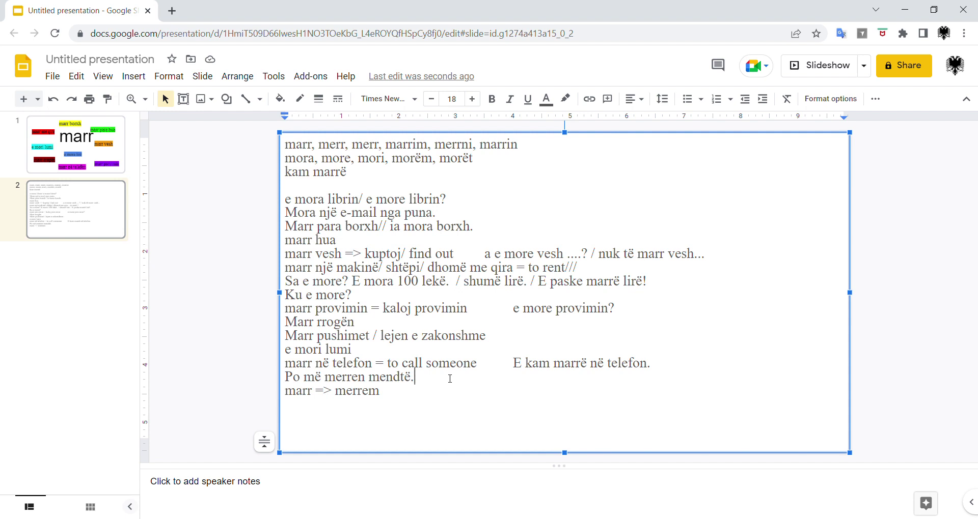
- Add a new line 'marr për burrë/ grua' followed by a tab and 'e mori për grua/ burrë.'
key("Return")
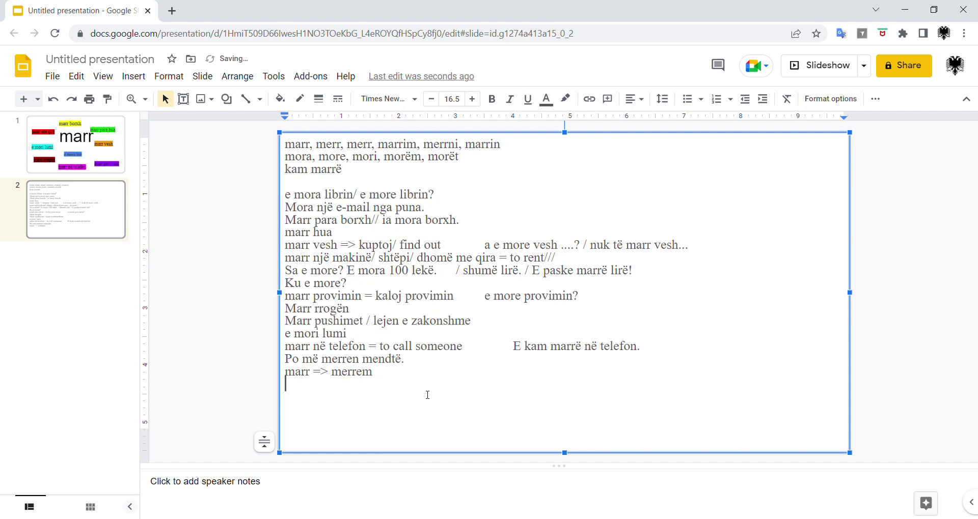
type("marr për burrë/ grua")
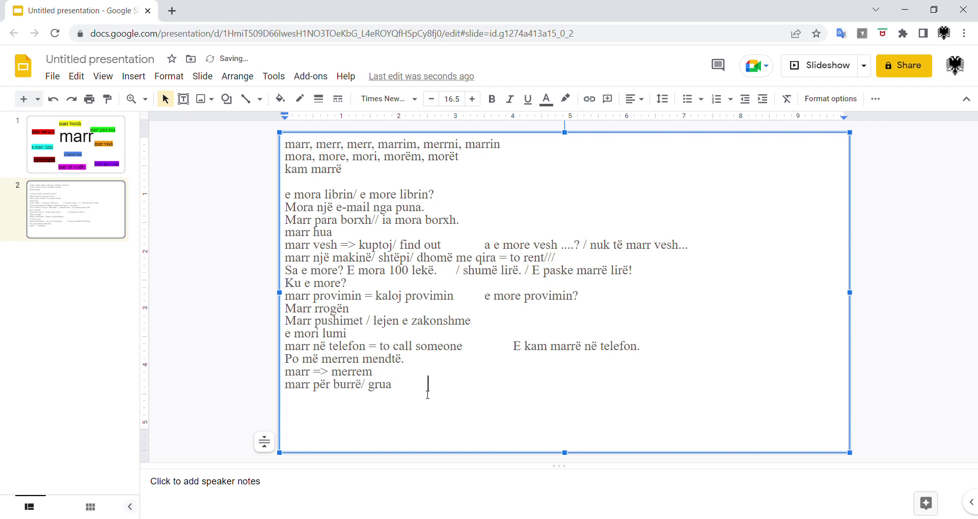
key("Tab")
key("Tab")
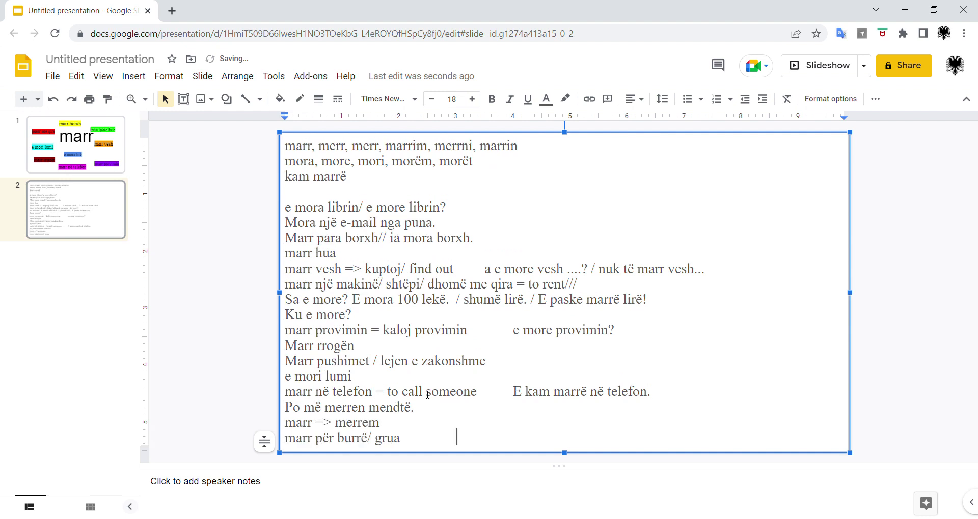
type("e mori për grua.")
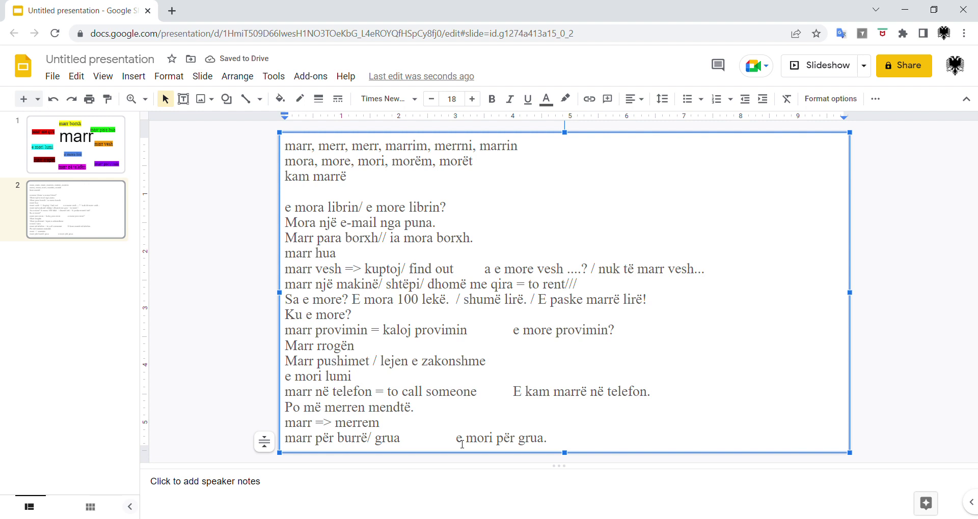
key("BackSpace")
key("BackSpace")
type("/ burrë.")
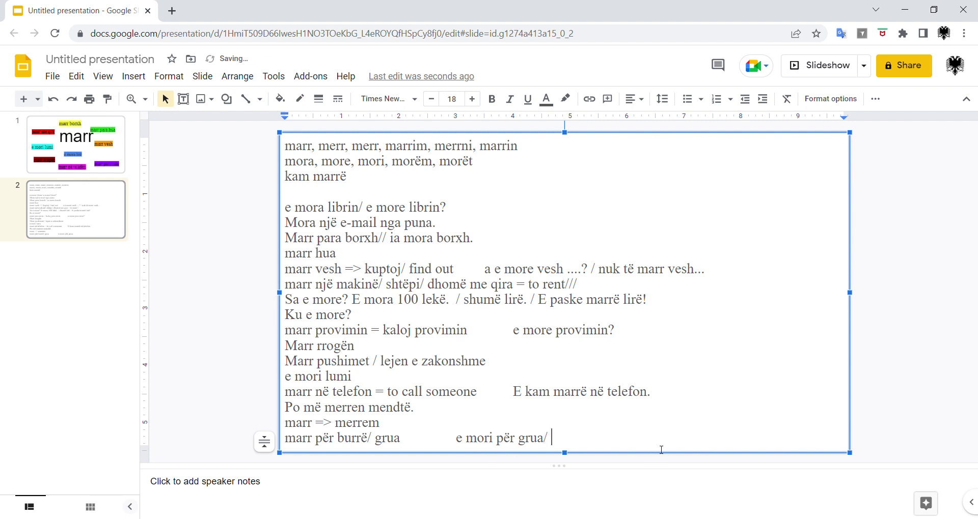